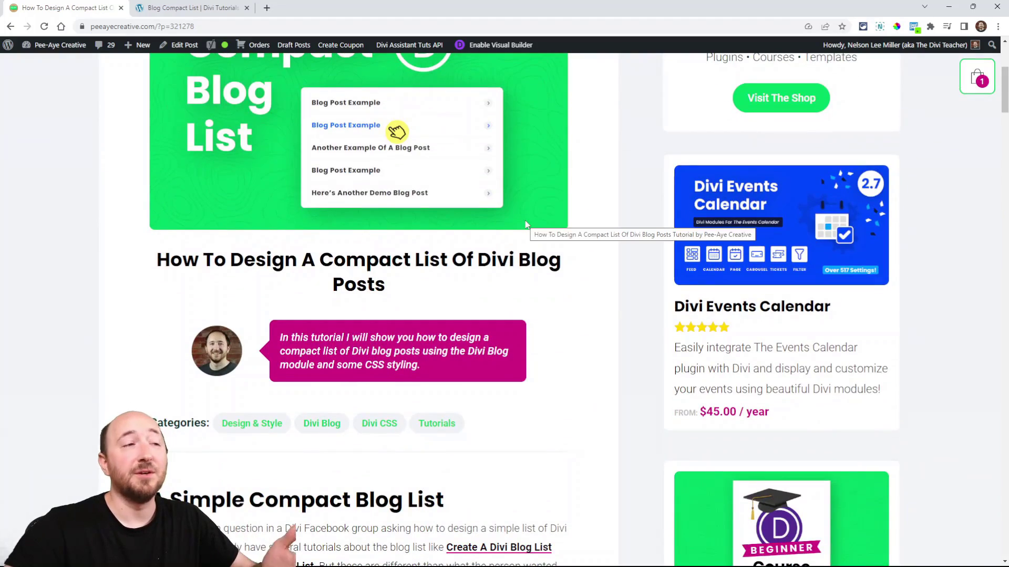
Scroll the tutorial to section 1, 'Set Up And Design The Blog Module', and review its Content and Design steps.
scroll(575, 260, "down", 4)
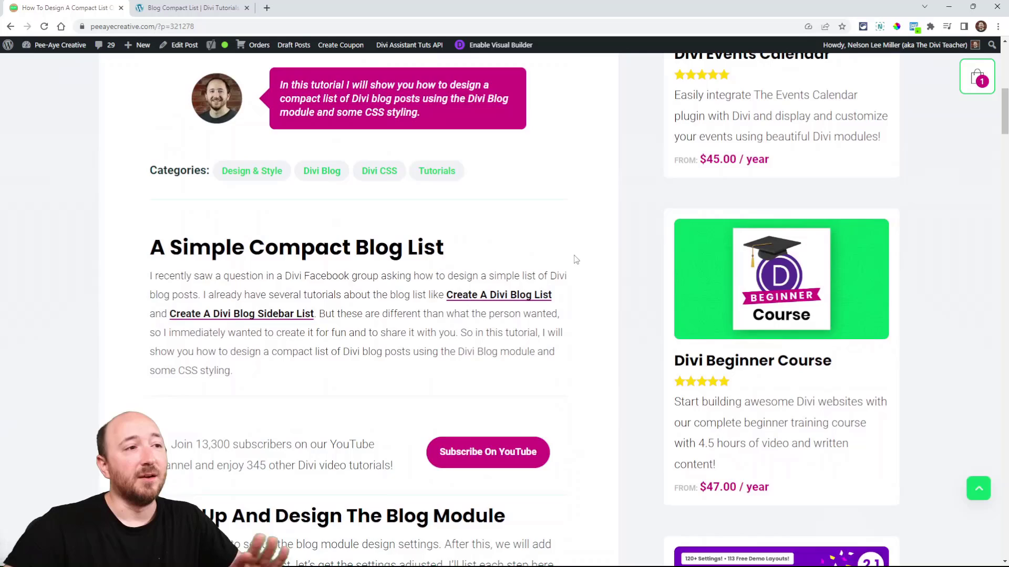
scroll(575, 260, "down", 5)
scroll(576, 260, "down", 3)
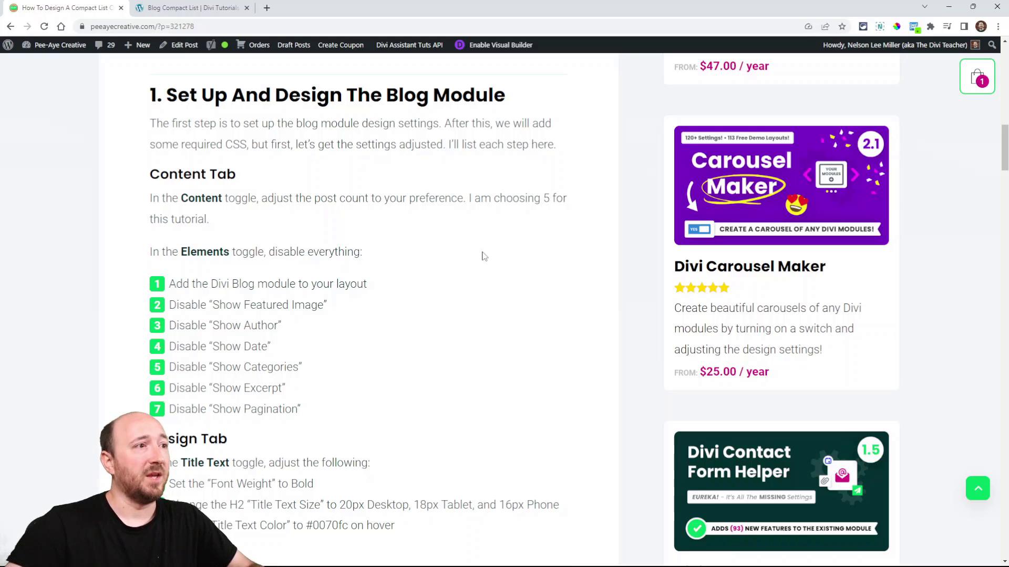
scroll(462, 267, "down", 2)
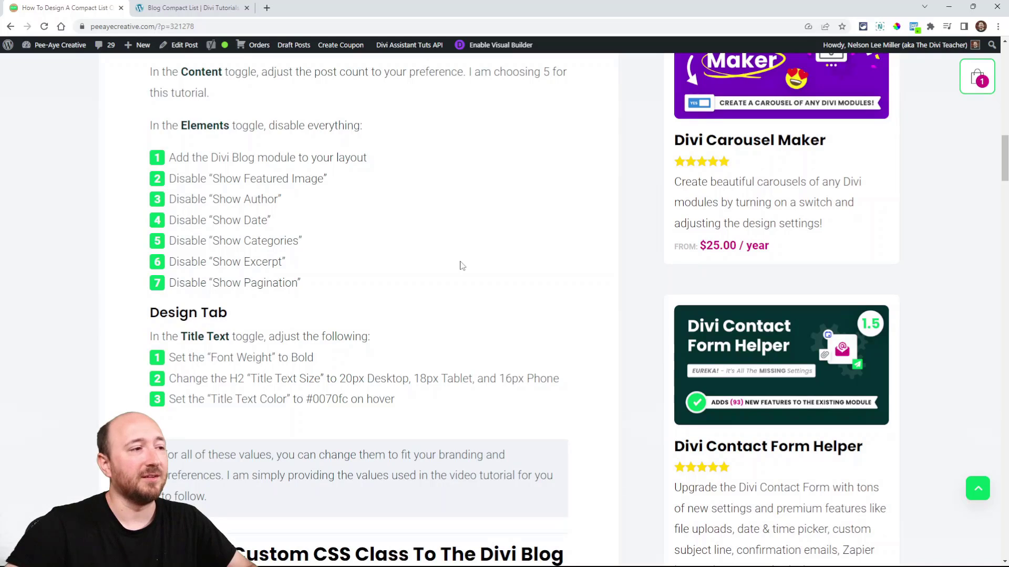
scroll(462, 266, "down", 2)
scroll(337, 243, "up", 4)
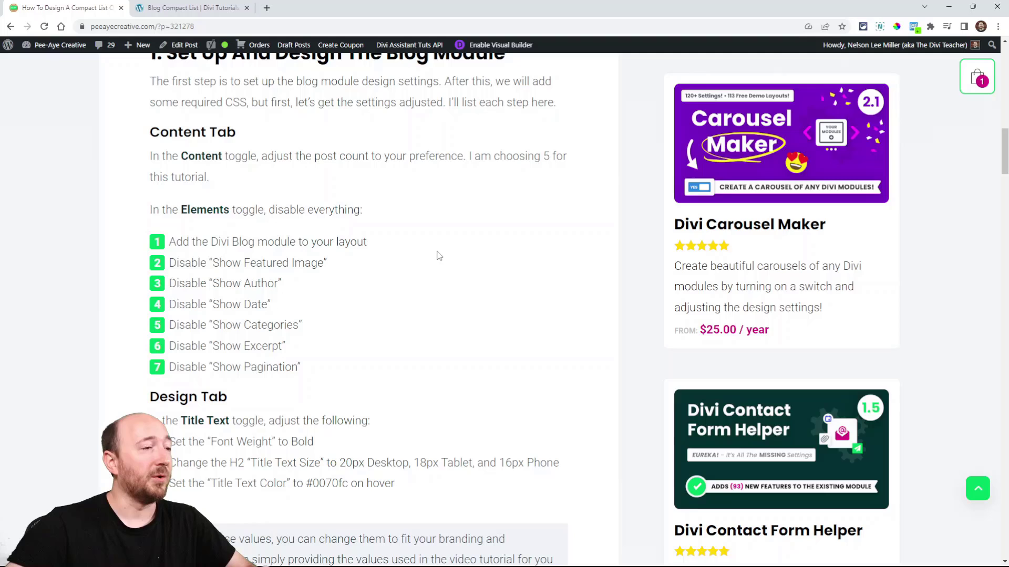
scroll(338, 243, "down", 8)
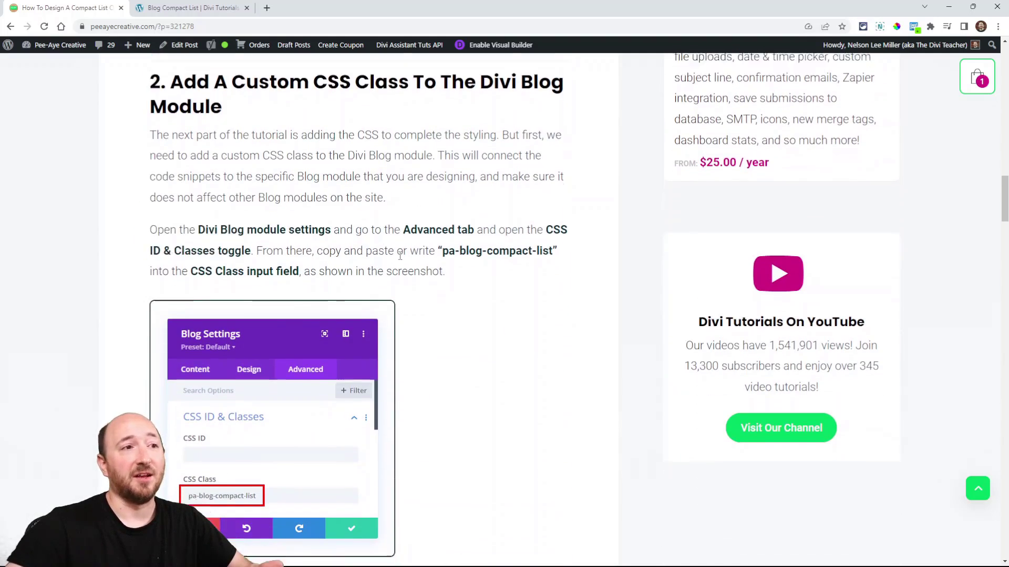
scroll(399, 260, "down", 8)
scroll(400, 260, "down", 2)
scroll(400, 295, "up", 15)
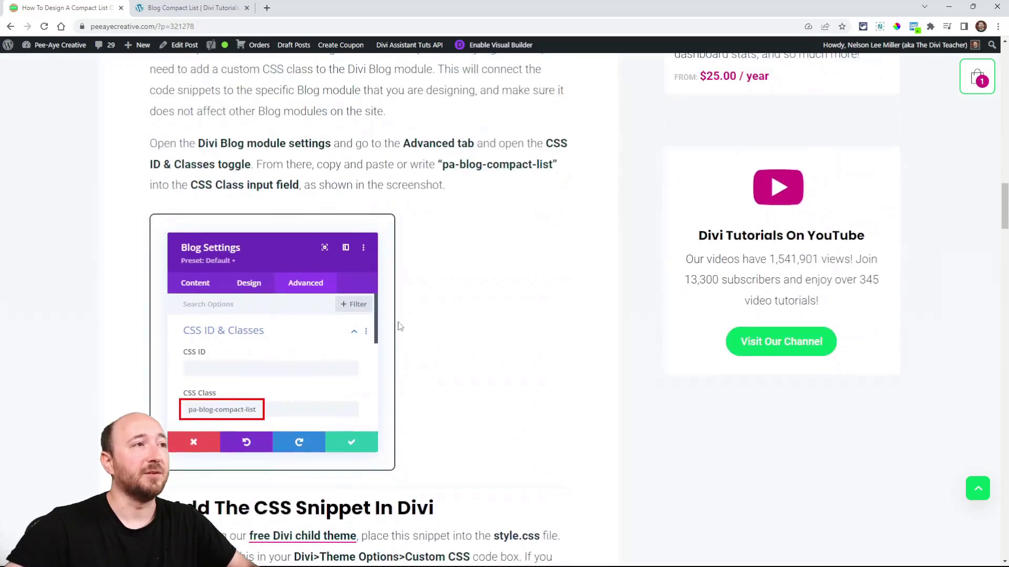
scroll(400, 326, "up", 11)
scroll(400, 327, "down", 4)
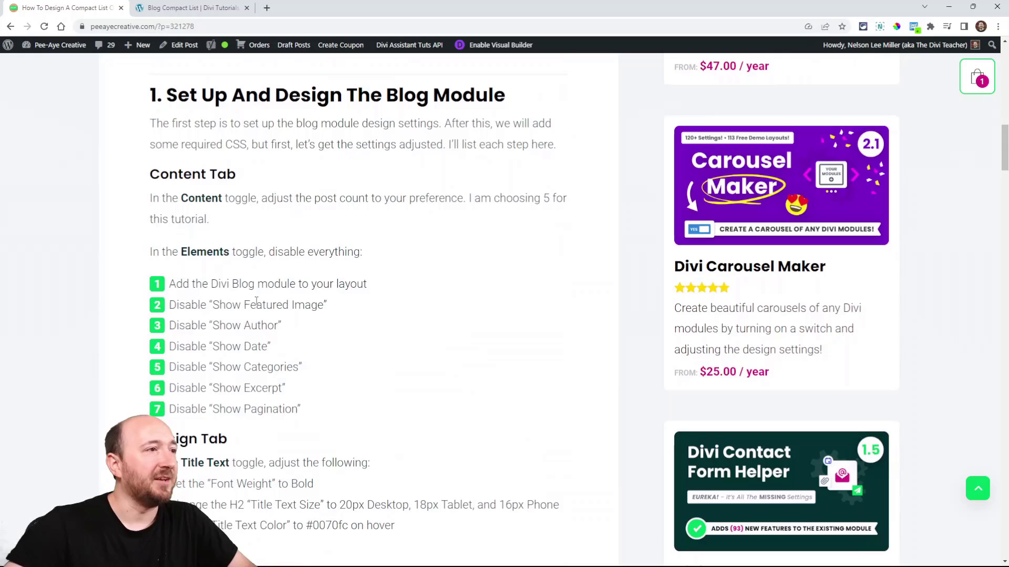
scroll(385, 320, "down", 1)
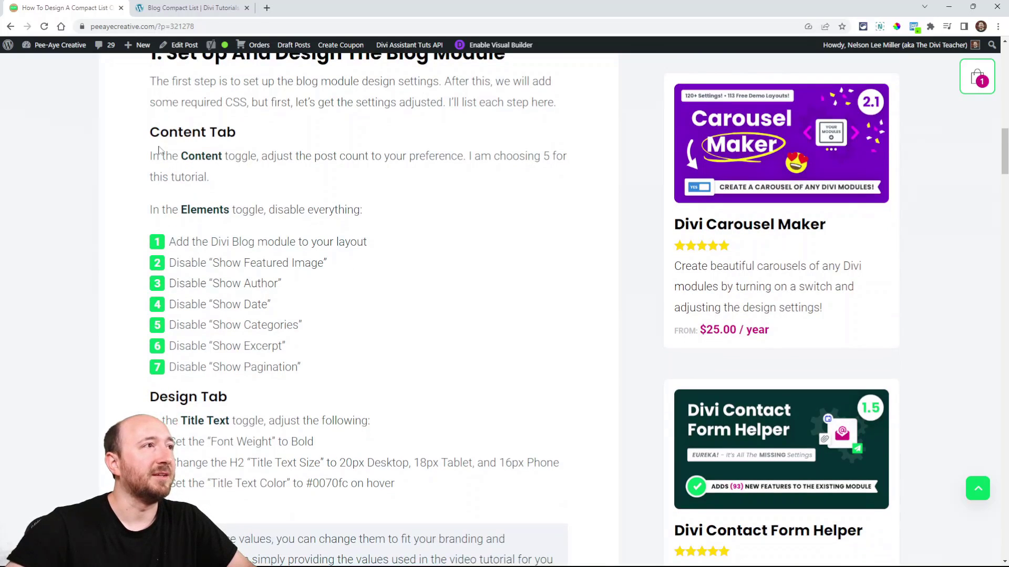
Switch to the compact list demo page and enable the Visual Builder.
left_click(175, 7)
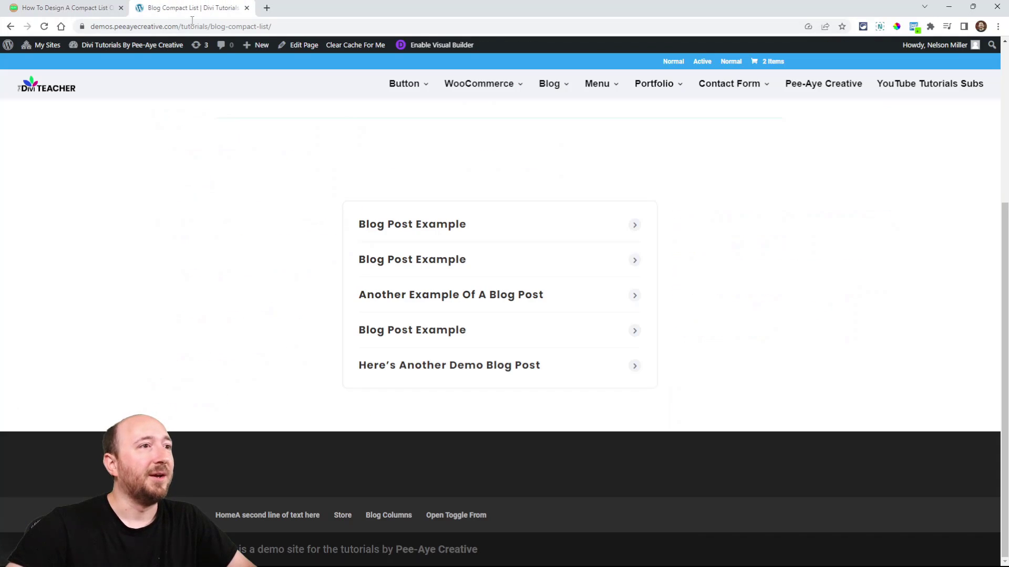
left_click(442, 45)
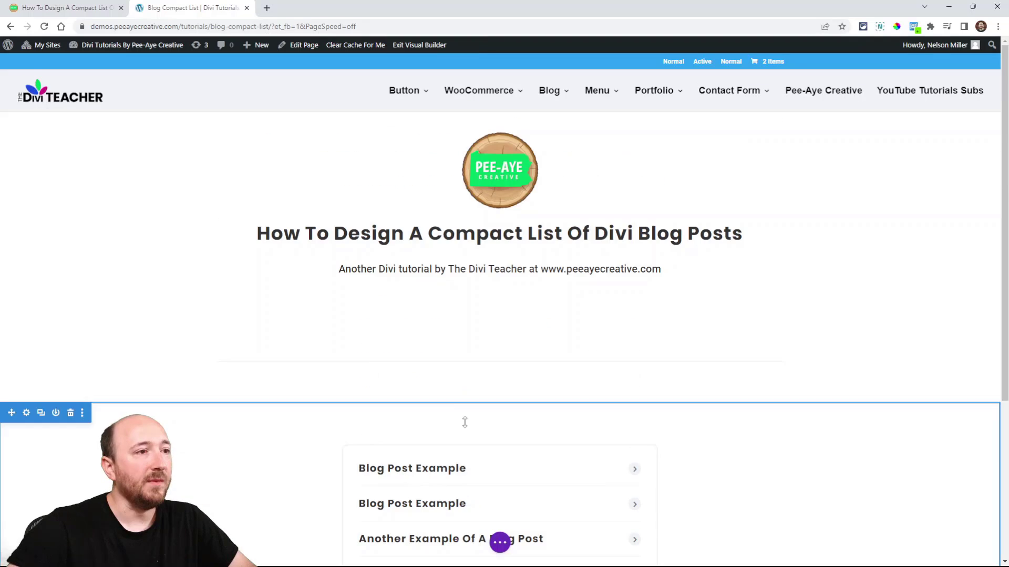
scroll(482, 353, "down", 4)
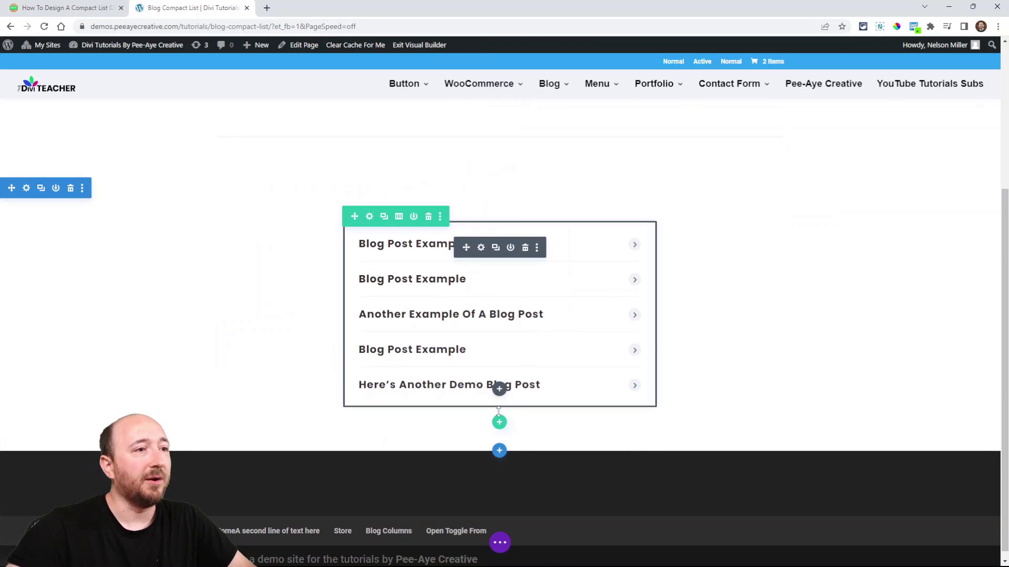
Add a one-column row below the existing list and insert a Blog module into it.
left_click(499, 422)
left_click(435, 226)
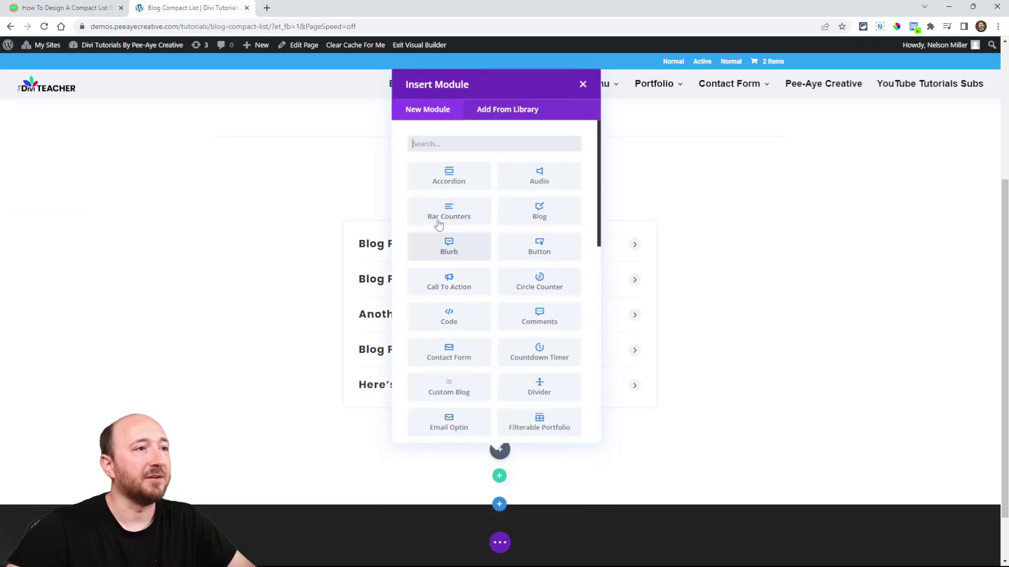
type("blog")
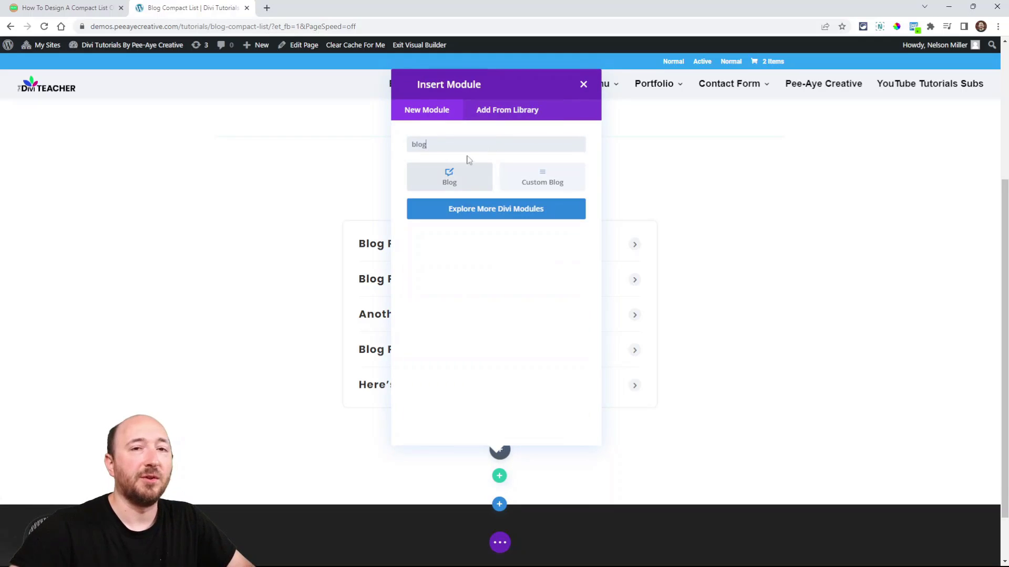
left_click(463, 182)
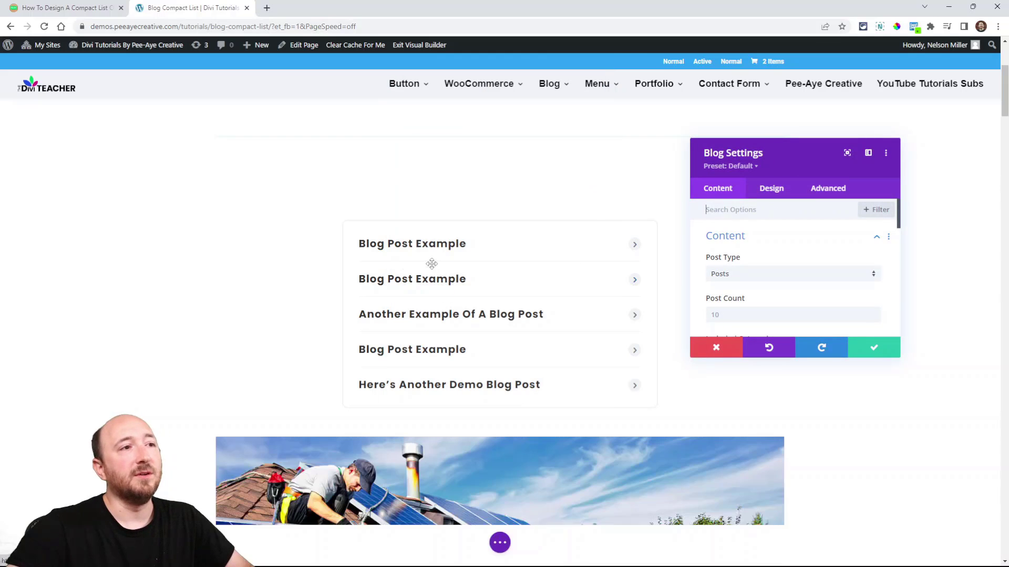
Move and enlarge the Blog Settings panel, then check the Design tab's Layout options.
scroll(389, 276, "down", 5)
scroll(390, 279, "down", 1)
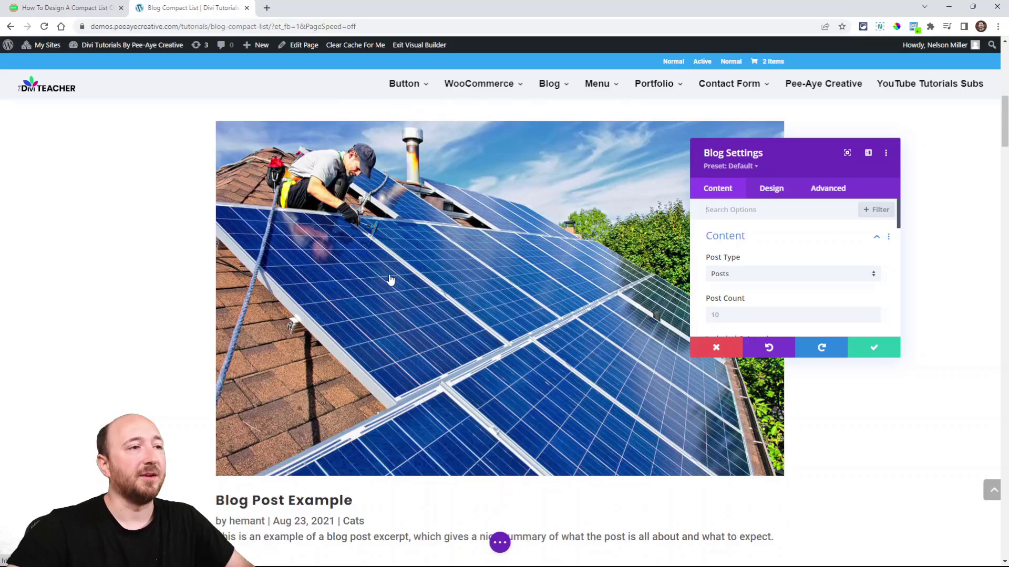
left_click_drag(802, 159, 743, 163)
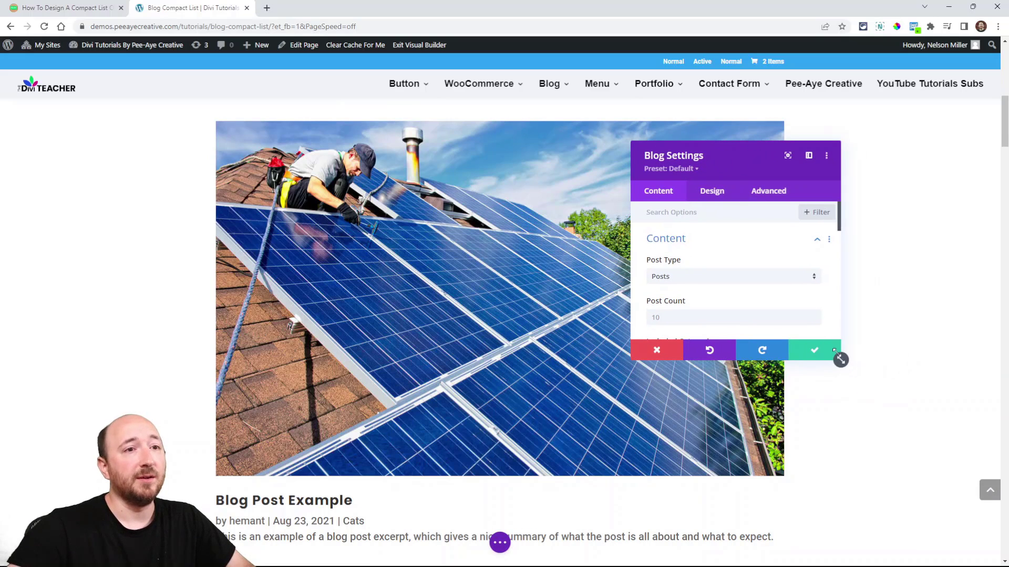
left_click_drag(841, 360, 887, 449)
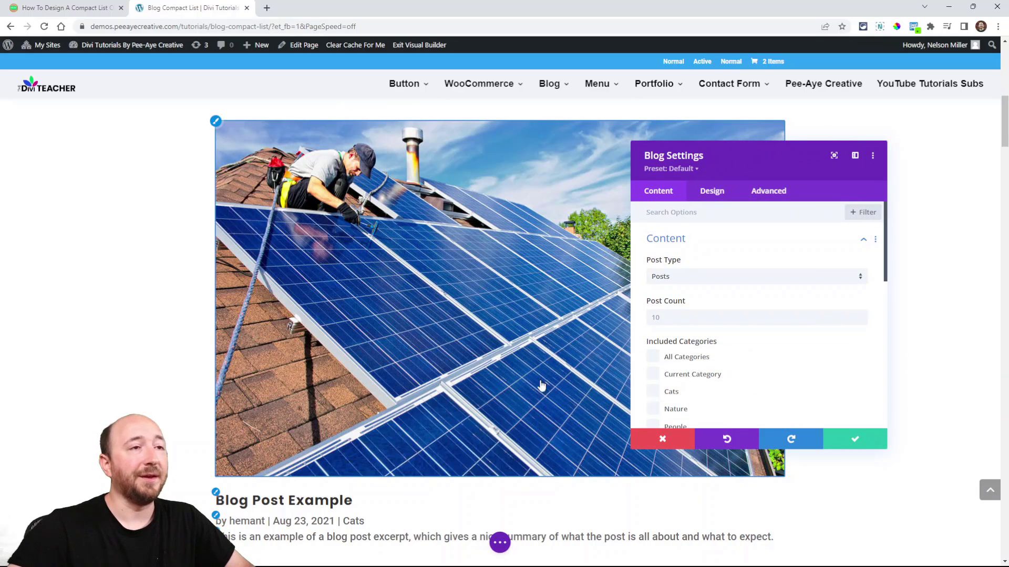
left_click(706, 193)
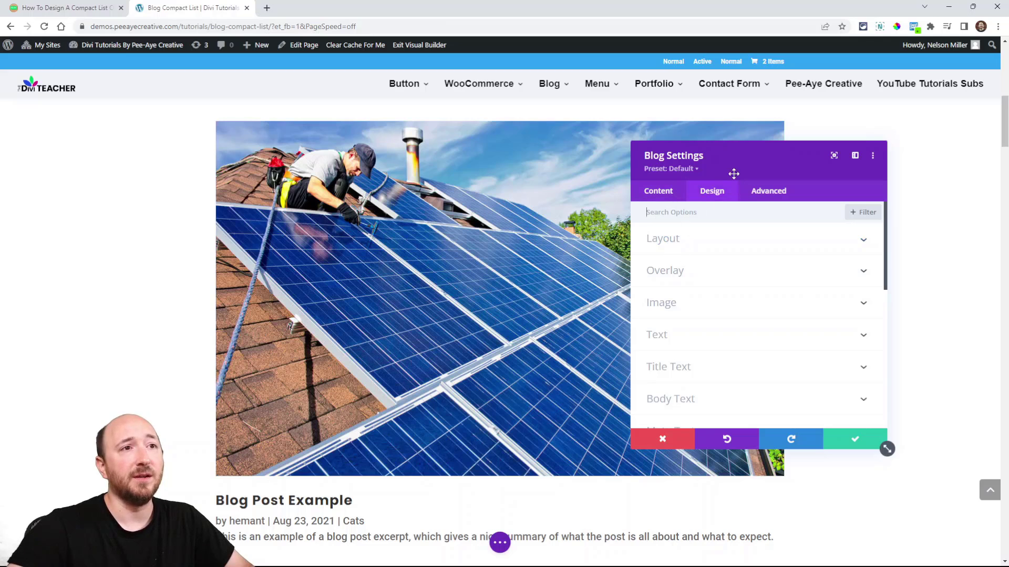
left_click(671, 248)
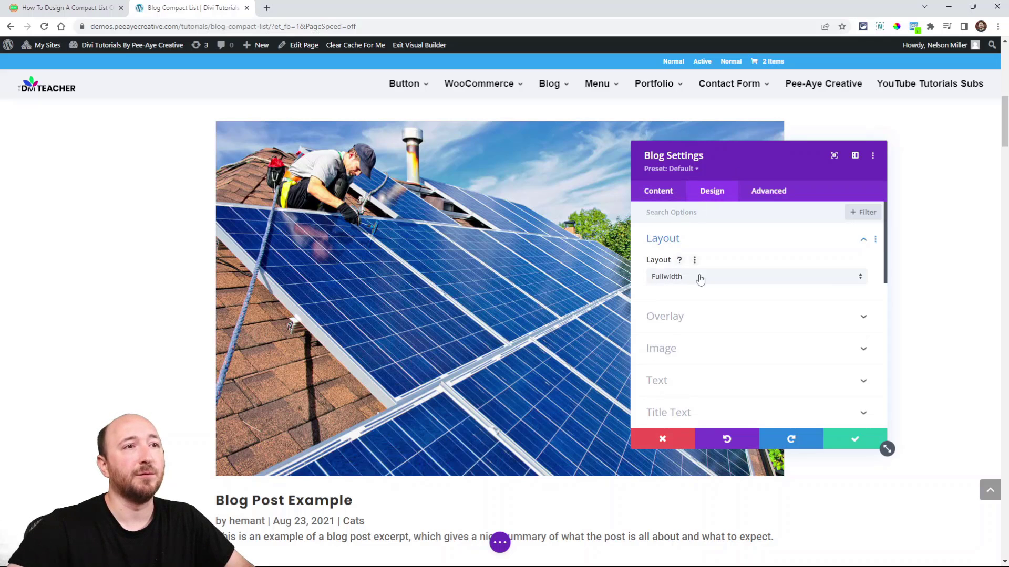
Set the Blog module's Post Count to 5 in the Content settings.
left_click(655, 197)
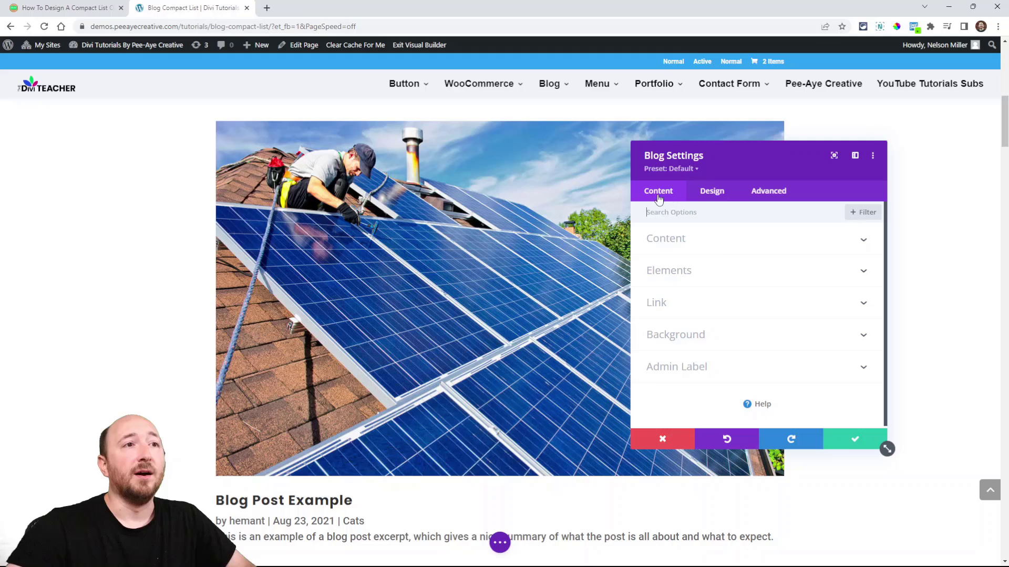
left_click(678, 245)
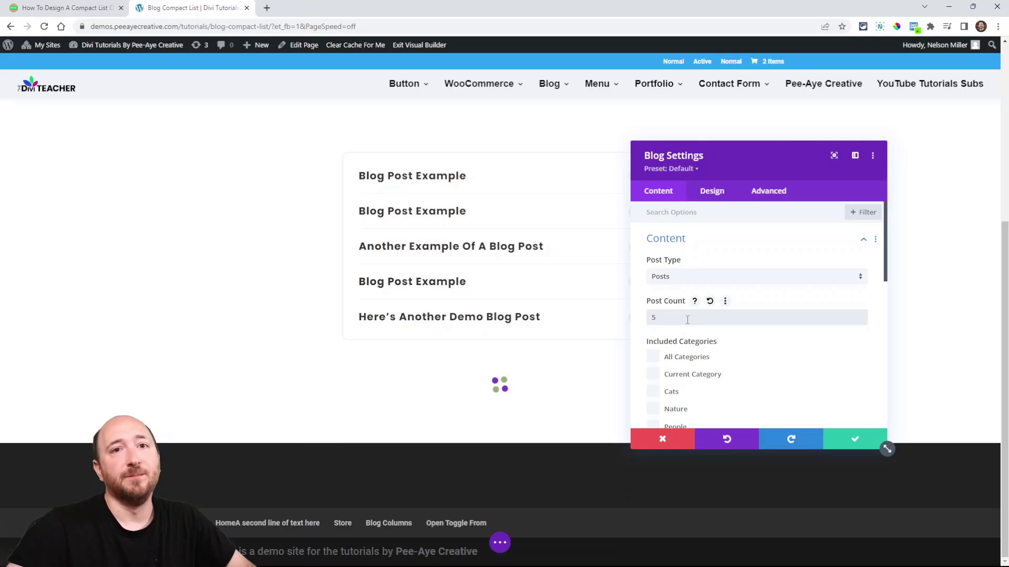
scroll(722, 330, "down", 1)
scroll(722, 330, "down", 4)
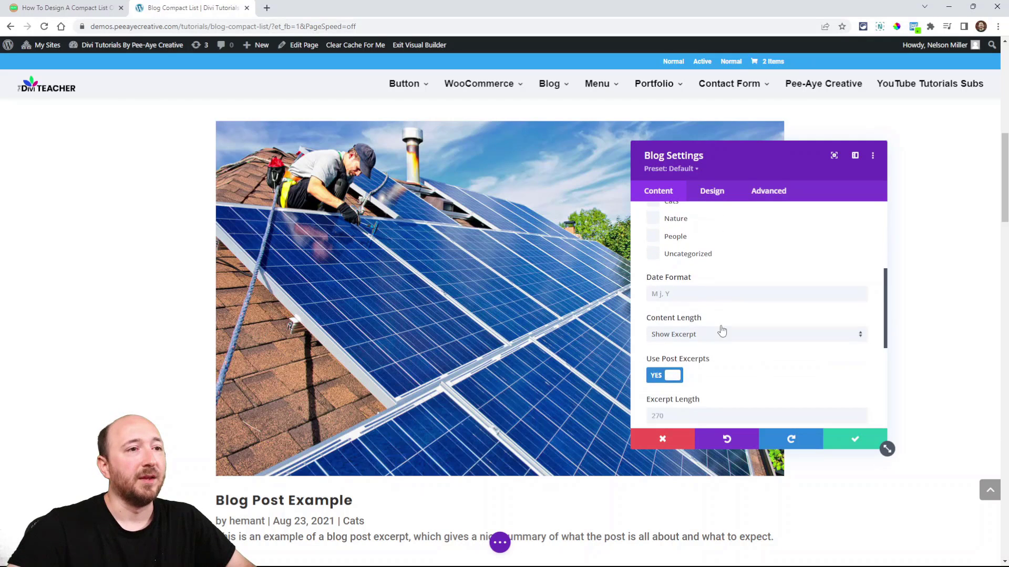
scroll(720, 329, "up", 2)
scroll(720, 329, "down", 4)
scroll(733, 291, "down", 2)
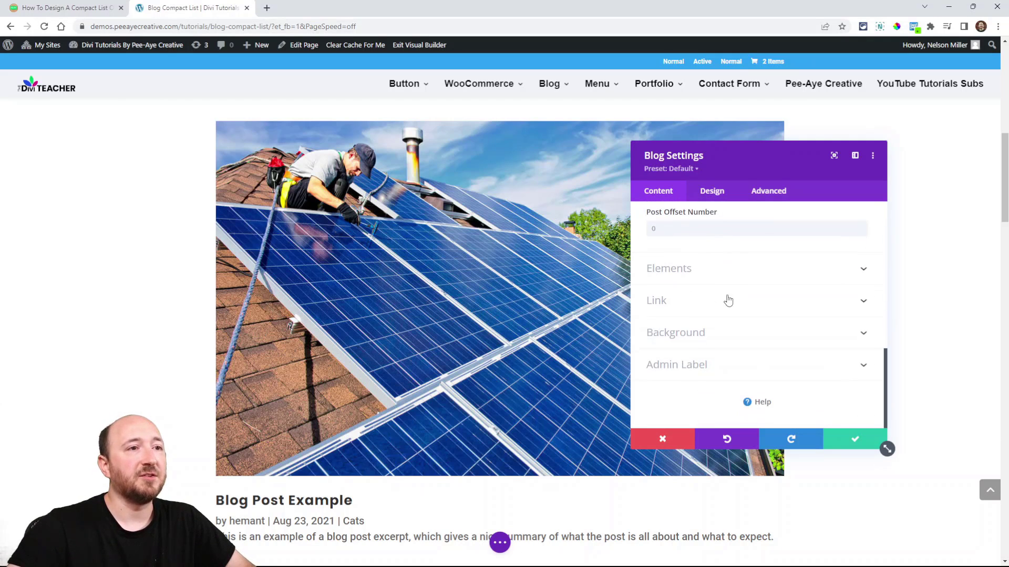
In Elements, hide the featured image, author, date and categories of the blog posts.
left_click(673, 275)
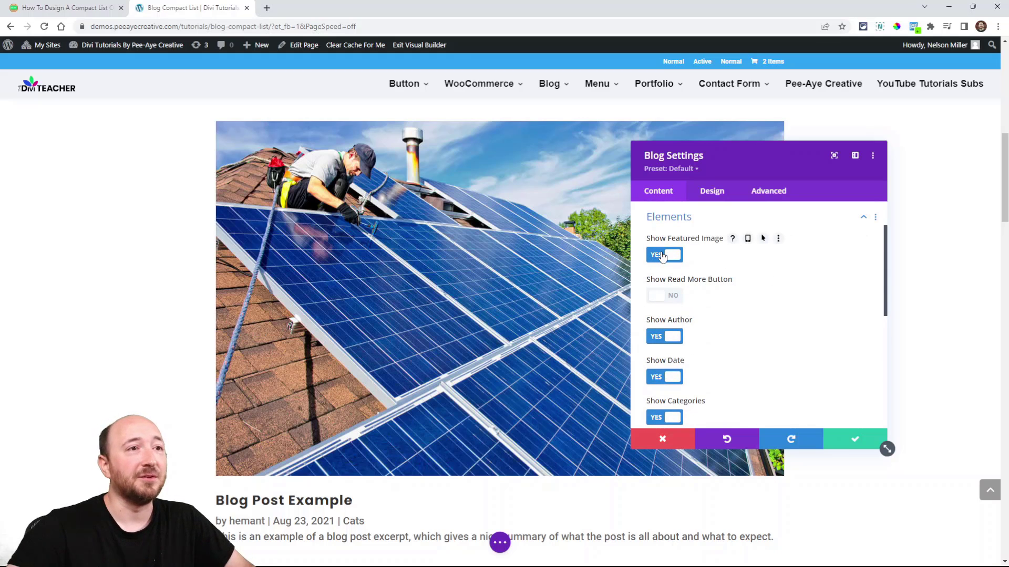
left_click(663, 256)
left_click(663, 336)
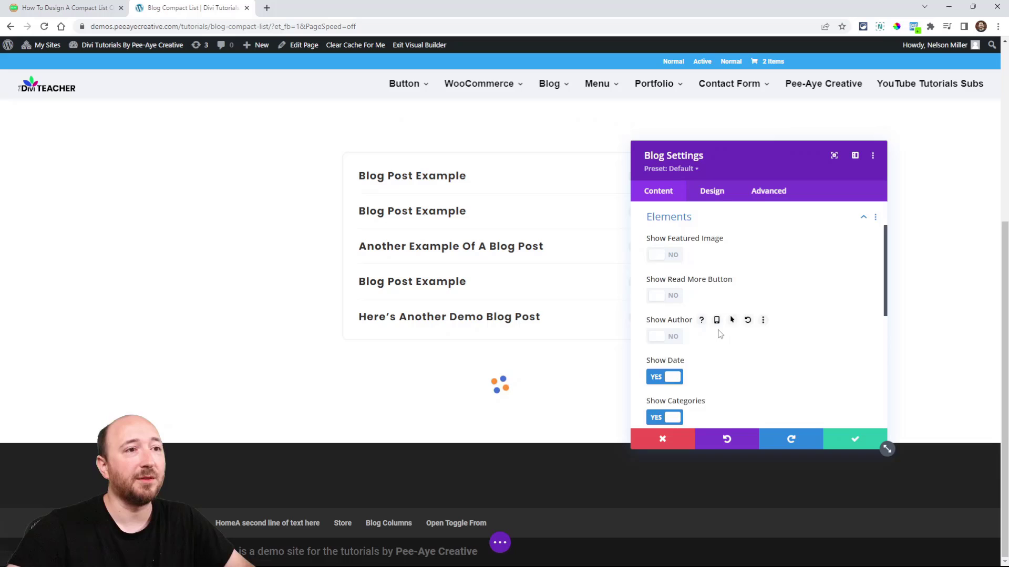
scroll(720, 334, "down", 2)
left_click(664, 272)
left_click(663, 312)
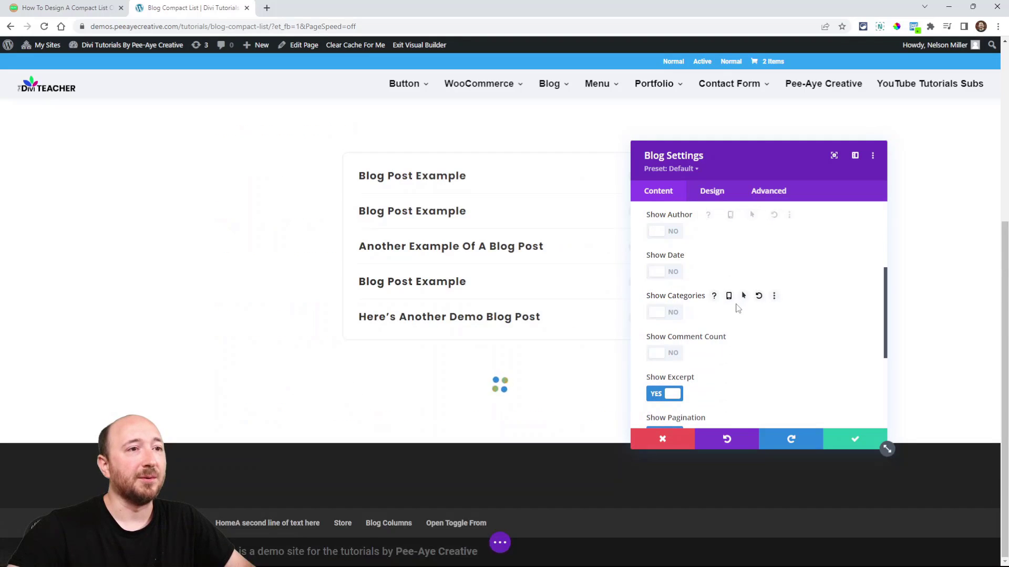
Turn off Show Excerpt and Show Pagination so the list shows titles only.
scroll(737, 309, "down", 2)
left_click(665, 288)
scroll(664, 280, "down", 1)
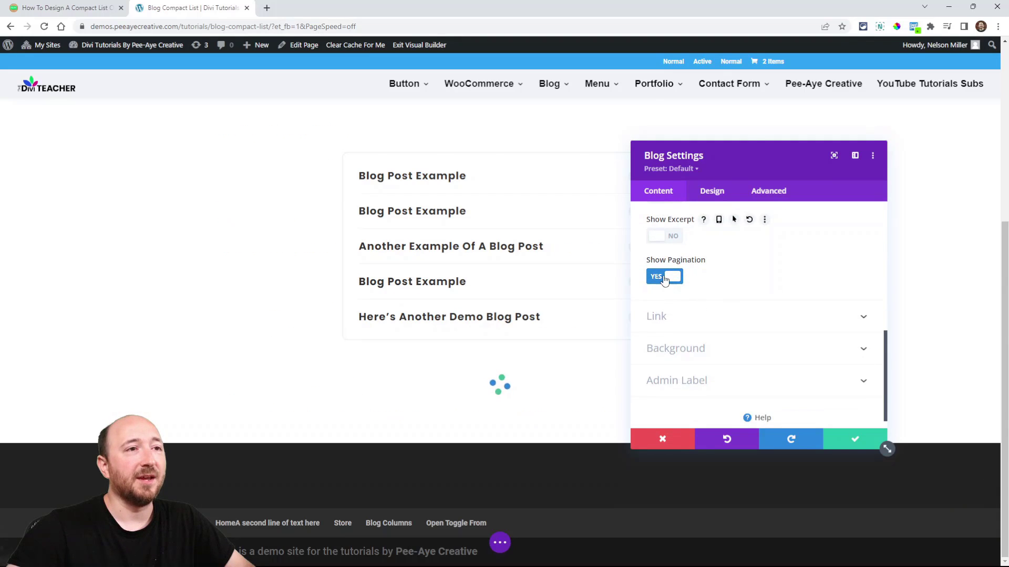
left_click(664, 278)
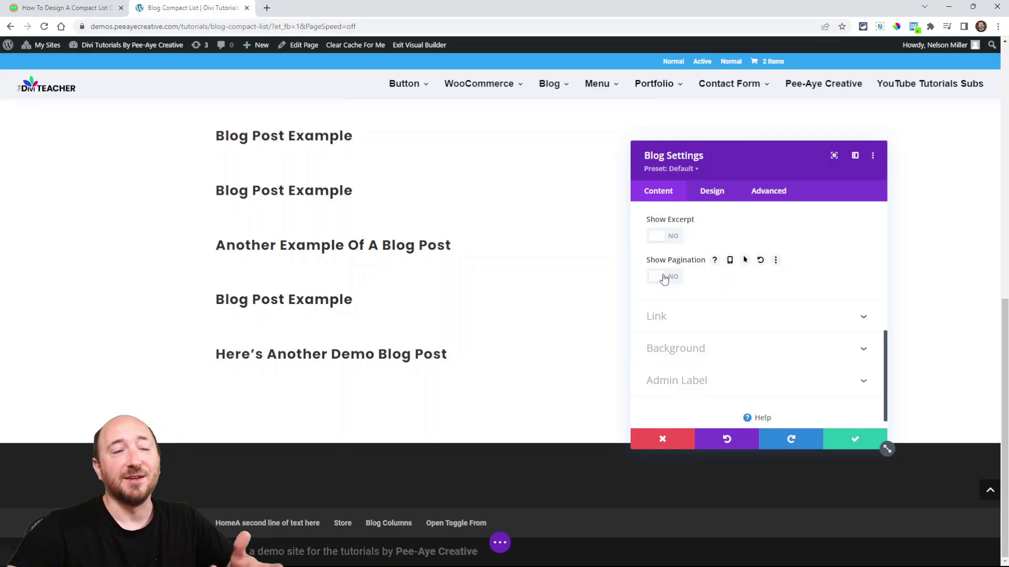
scroll(695, 283, "up", 6)
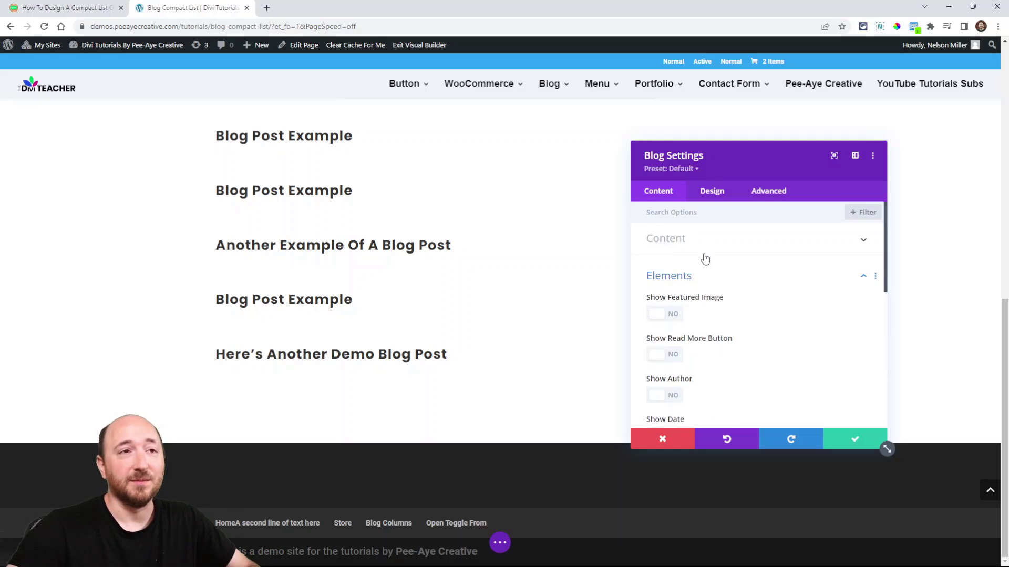
left_click(705, 194)
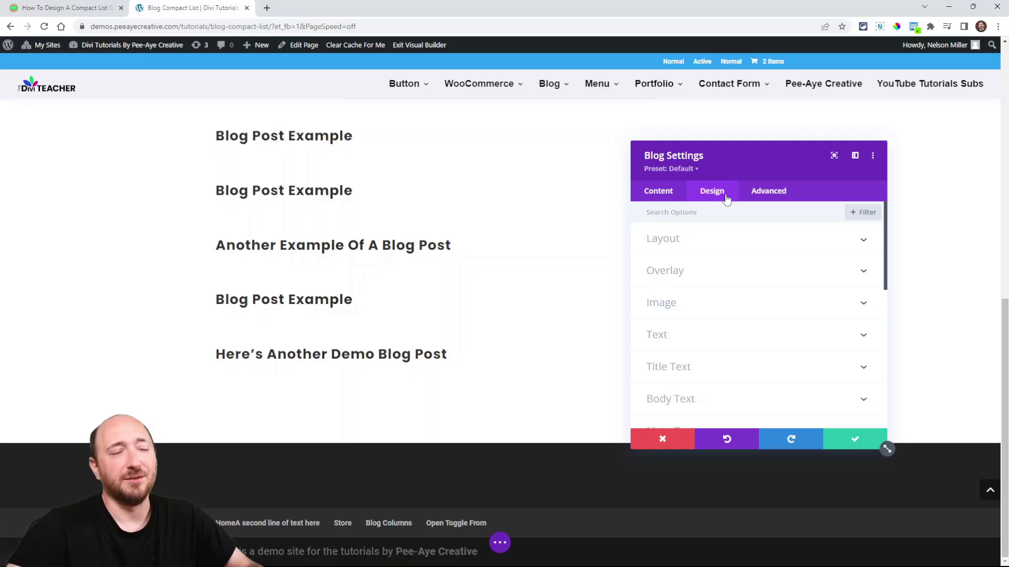
Return to the tutorial and find the Title Text steps: Bold, 20/18/16px, #0070fc hover.
left_click(63, 7)
scroll(342, 223, "down", 3)
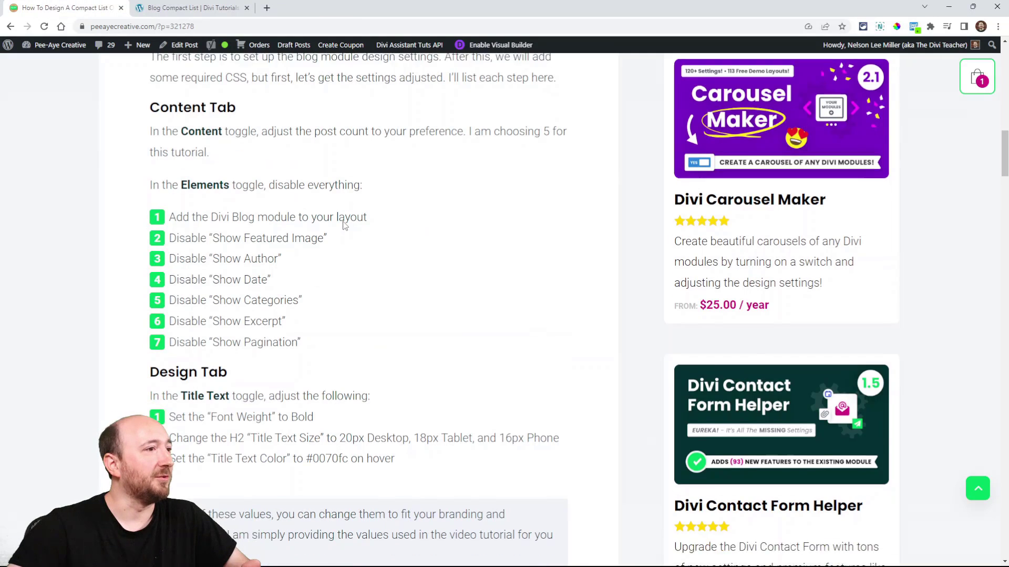
scroll(342, 224, "down", 3)
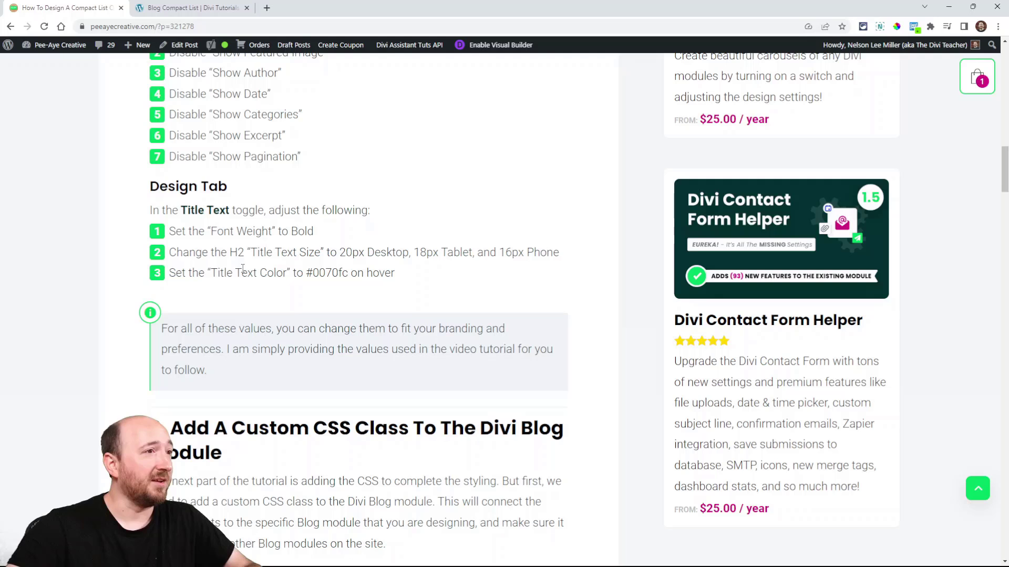
In the Blog module's Title Text settings, give the titles a blue hover colour.
left_click(192, 7)
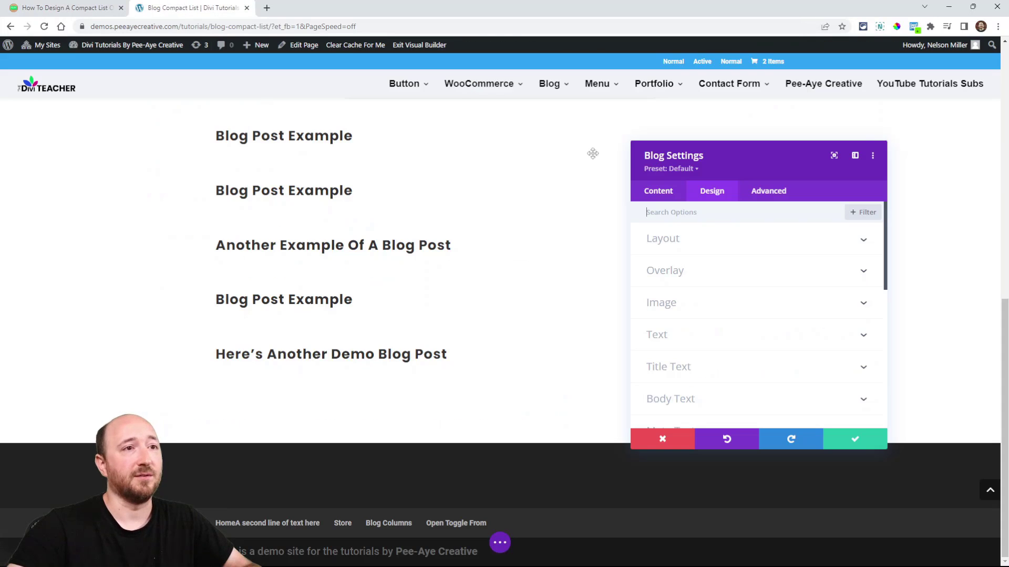
left_click(676, 366)
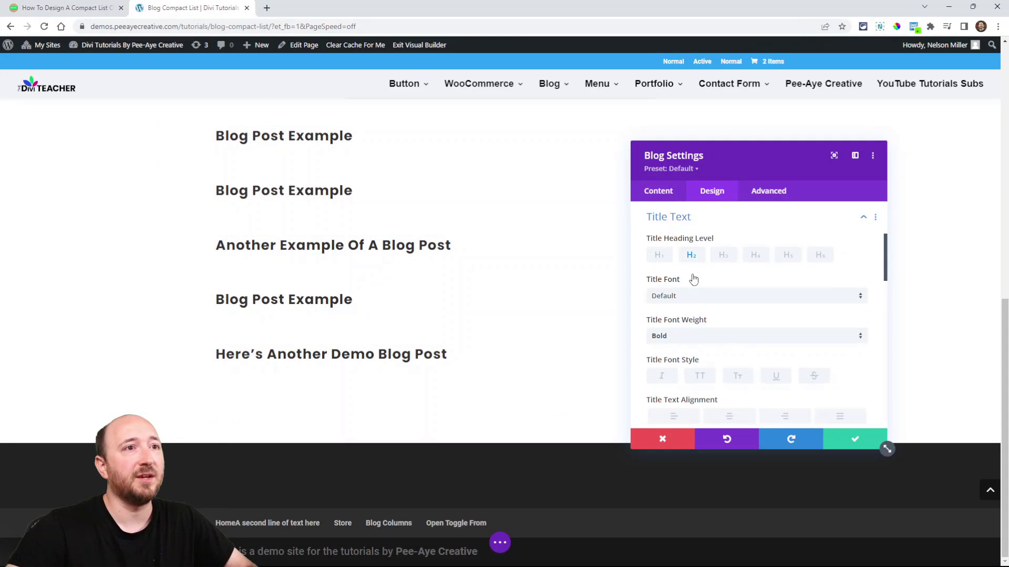
scroll(696, 269, "down", 1)
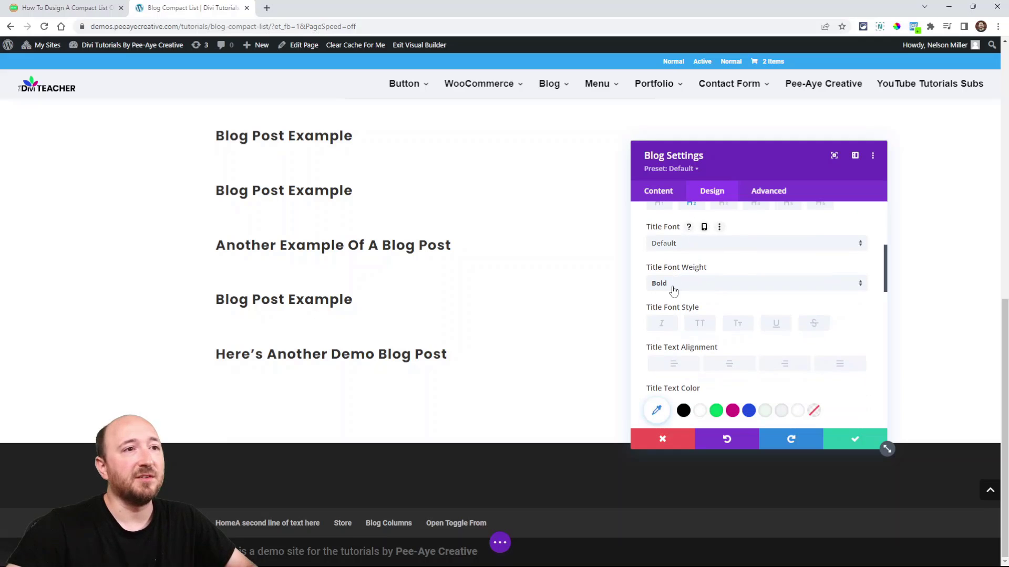
scroll(688, 282, "down", 3)
scroll(682, 279, "up", 1)
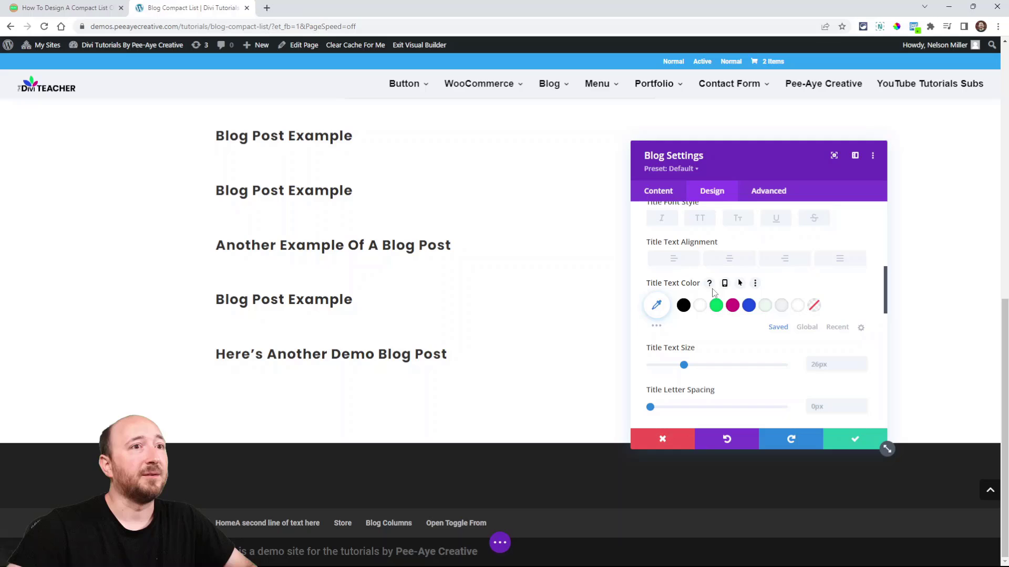
left_click(740, 284)
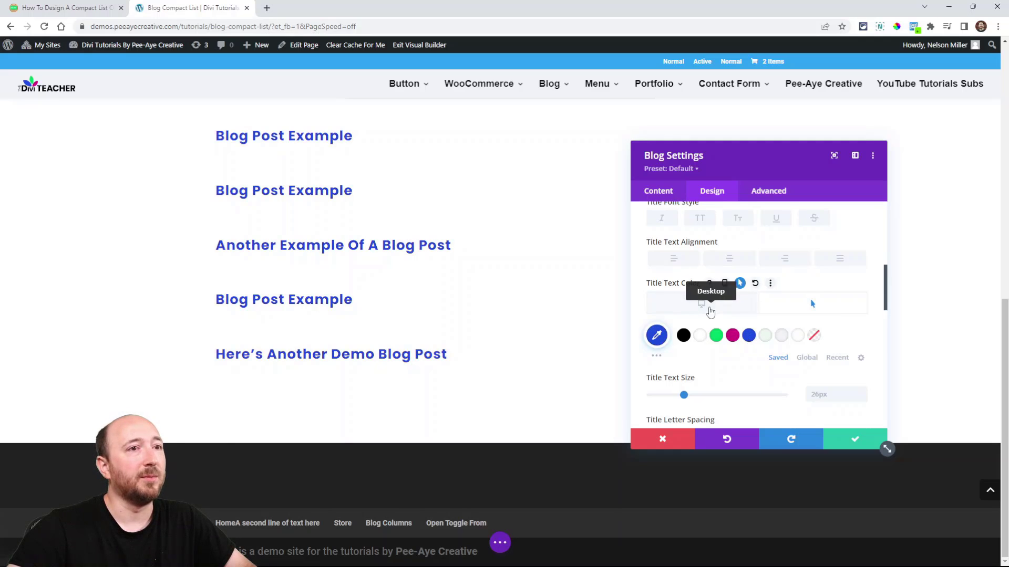
left_click(723, 308)
Reduce the title text size from 26px to 20px and save the Blog module.
scroll(735, 310, "down", 3)
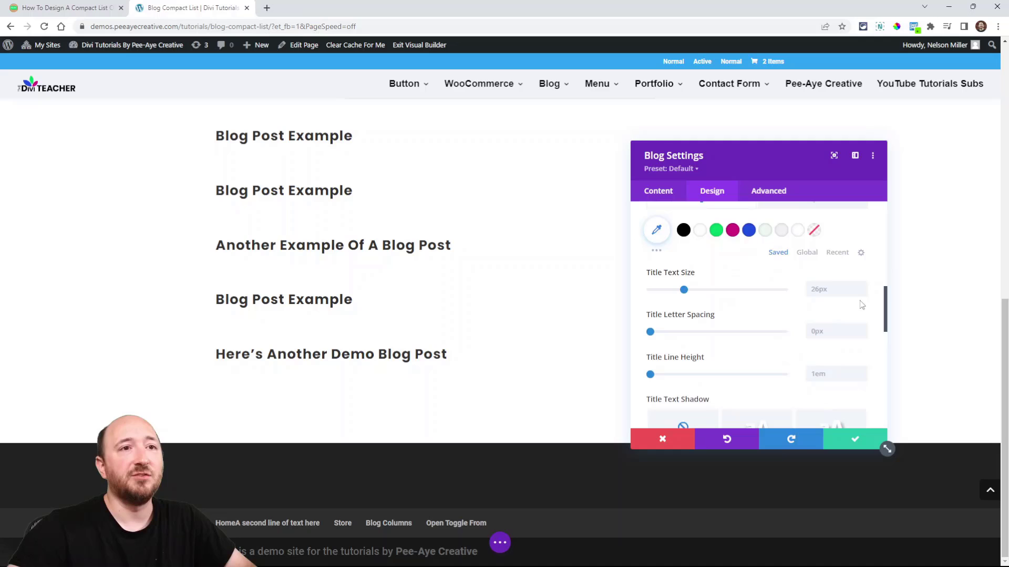
left_click(862, 293)
left_click(862, 293)
left_click(862, 292)
left_click(862, 292)
left_click(862, 293)
left_click(862, 293)
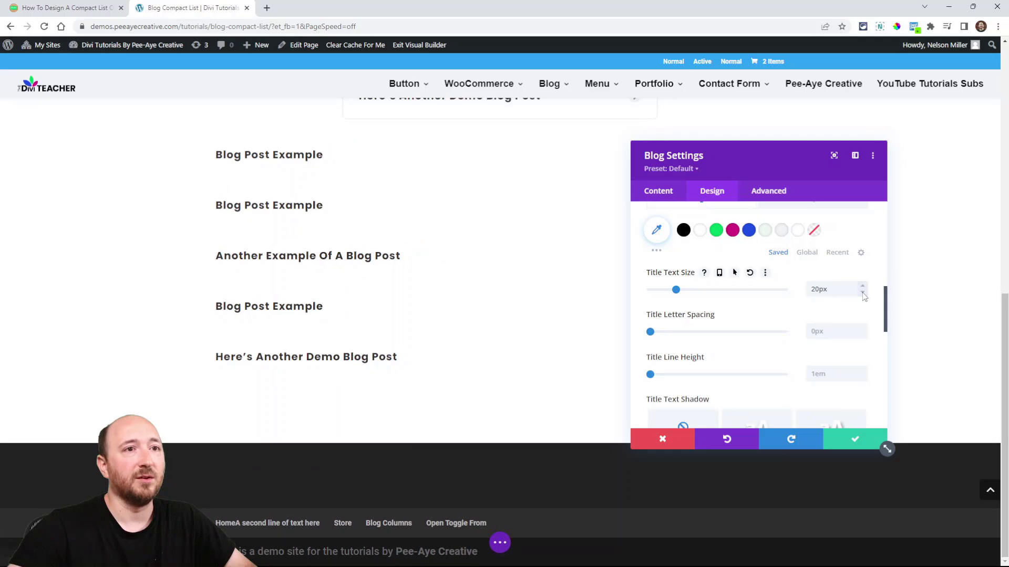
left_click(852, 441)
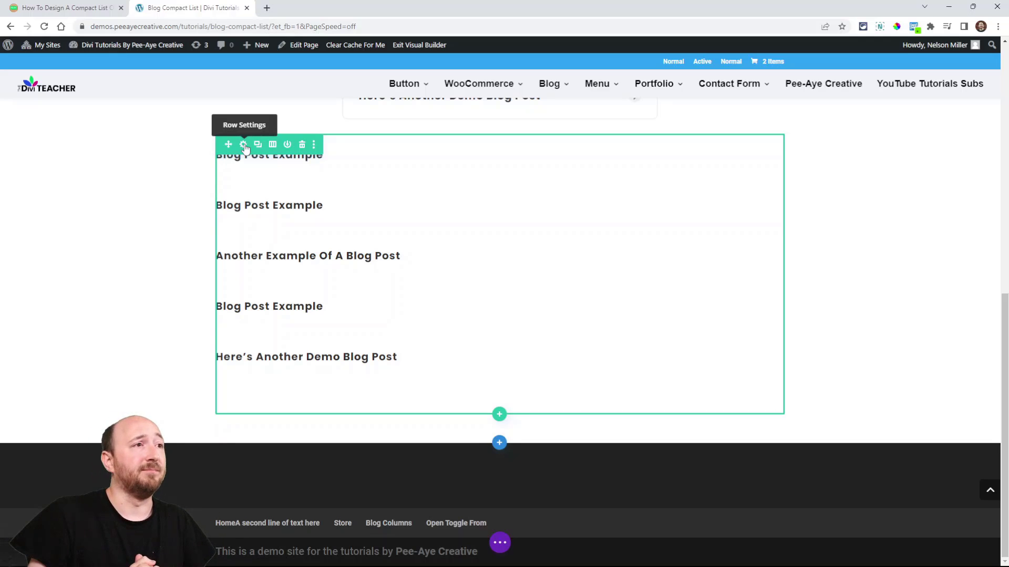
Copy the class name pa-blog-compact-list from the tutorial article.
key("ctrl+shift+Tab")
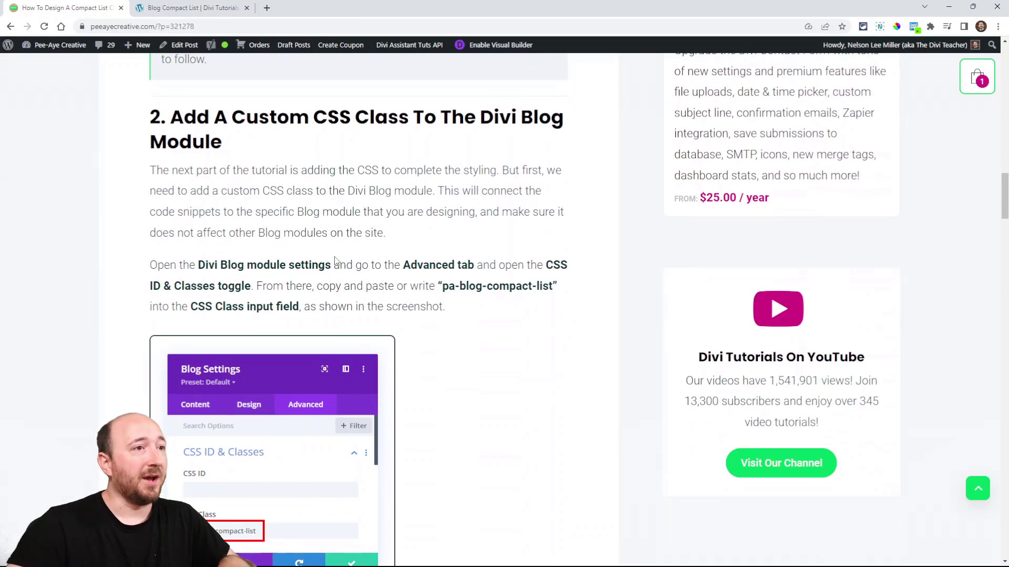
left_click_drag(443, 286, 555, 287)
key("ctrl+c")
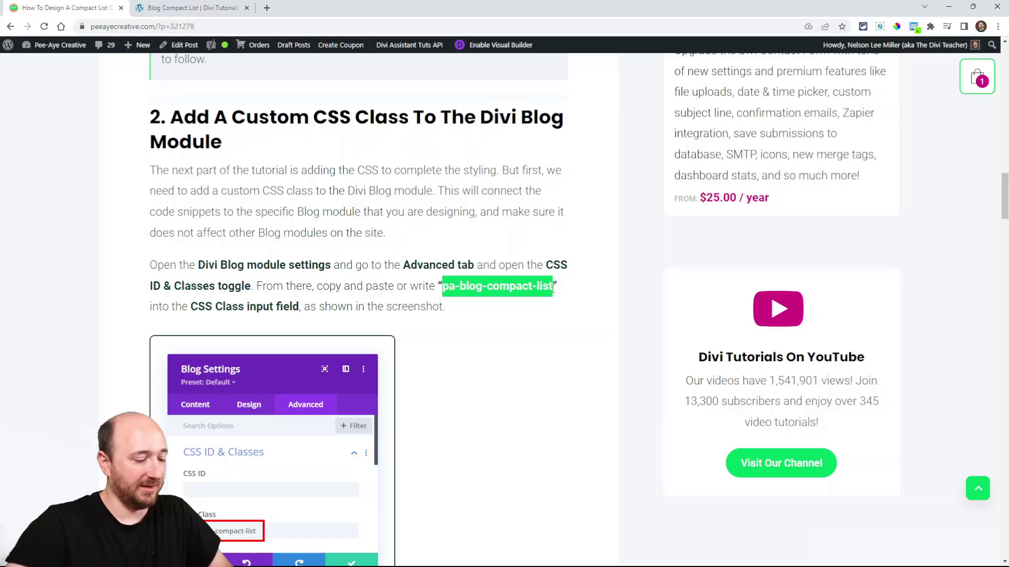
scroll(409, 303, "down", 3)
key("ctrl+Tab")
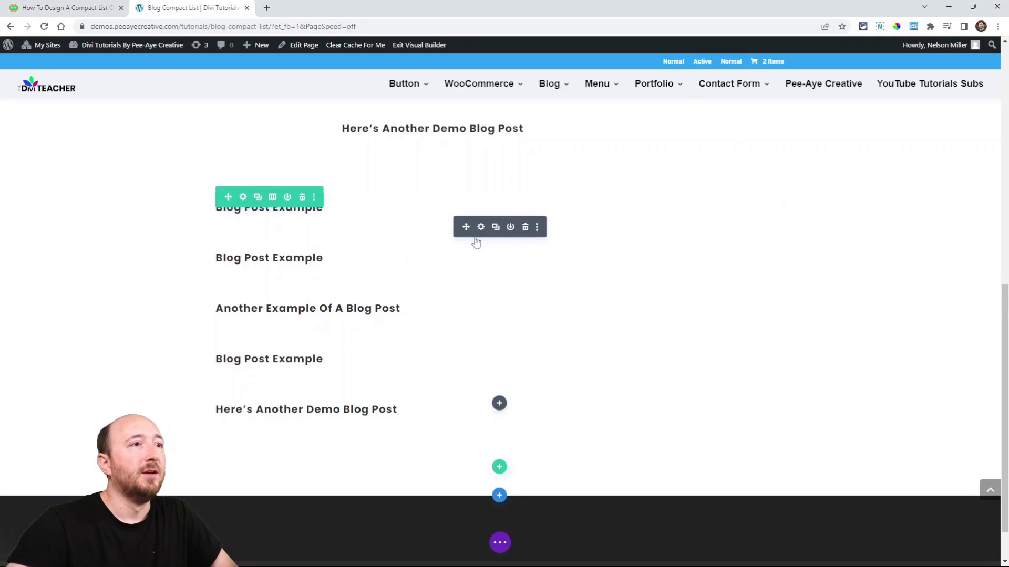
Paste pa-blog-compact-list into the Blog module's CSS Class field and save.
left_click(481, 230)
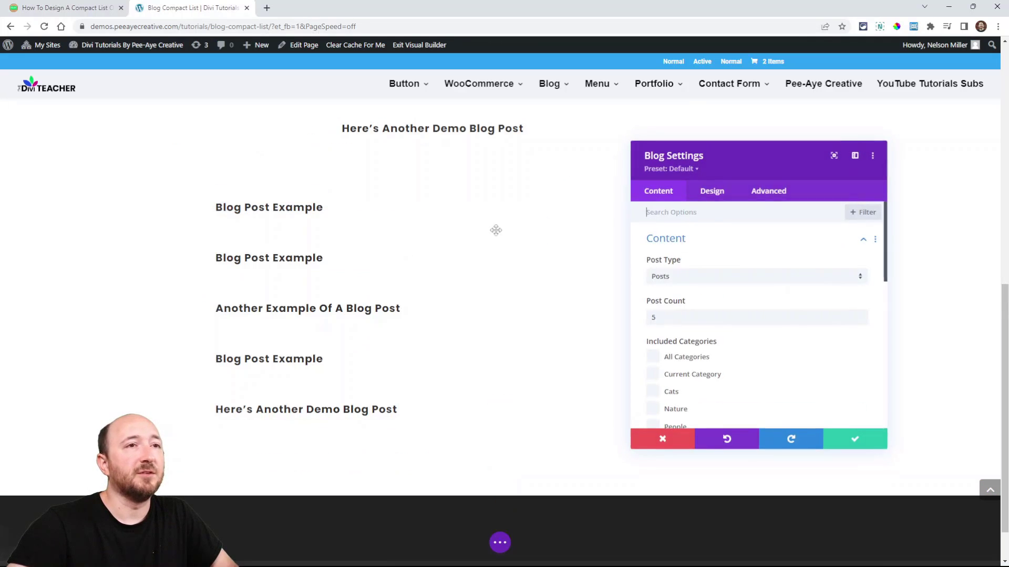
left_click(773, 194)
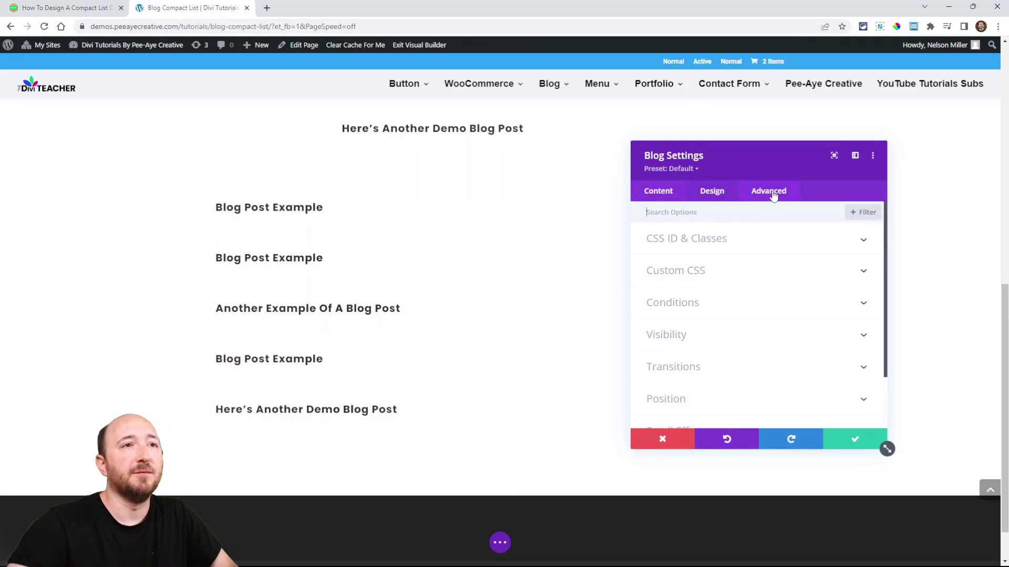
left_click(691, 240)
key("ctrl+v")
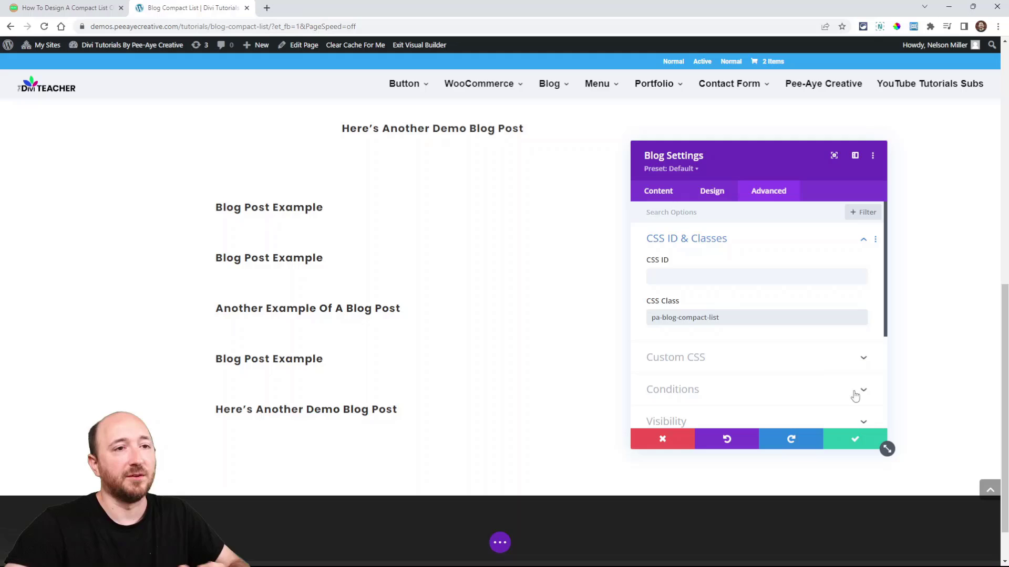
left_click(855, 440)
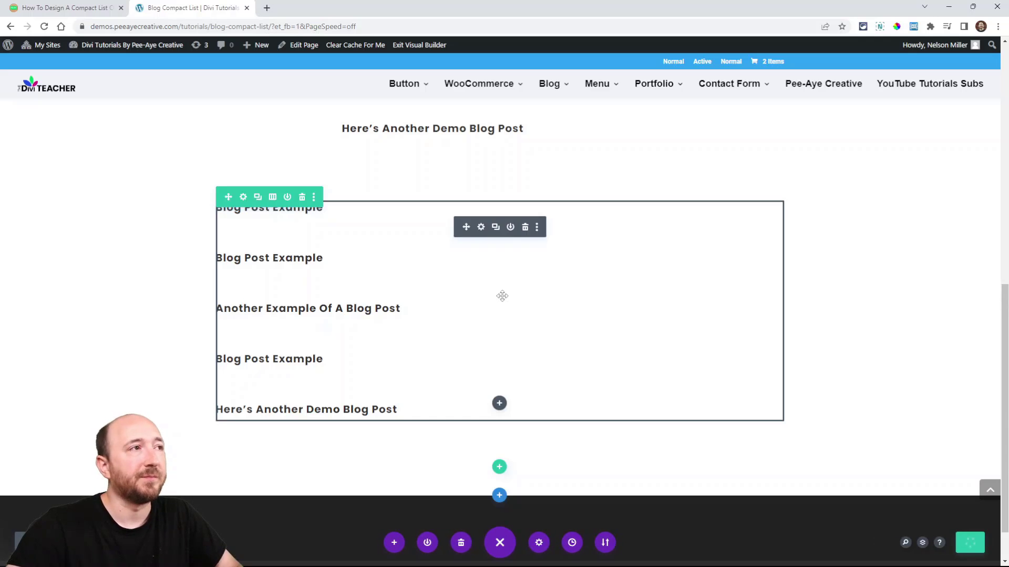
Copy the CSS snippet from step 3, 'Add The CSS Snippet In Divi', then return to the builder.
left_click(61, 7)
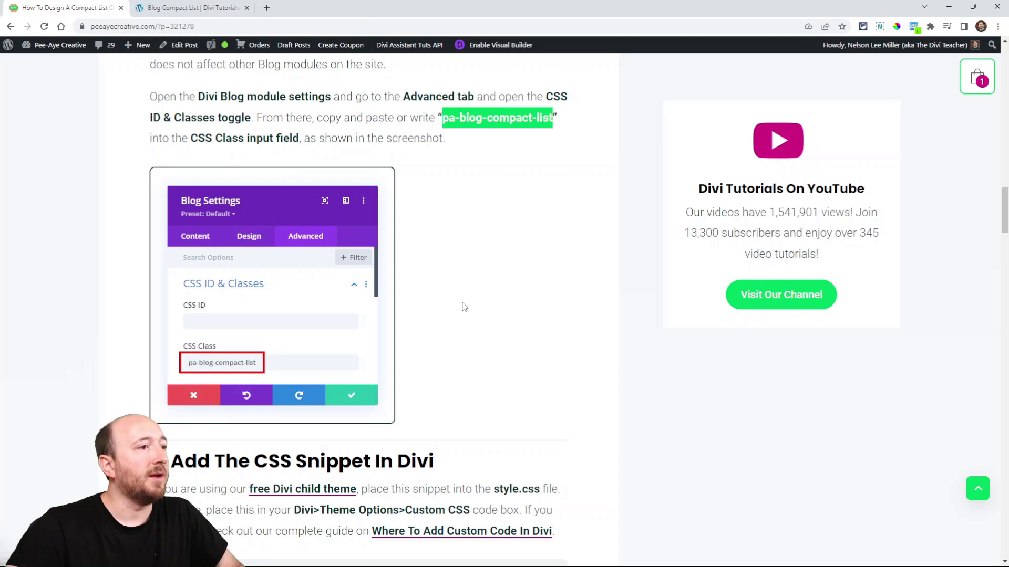
scroll(464, 307, "down", 3)
scroll(464, 307, "down", 3)
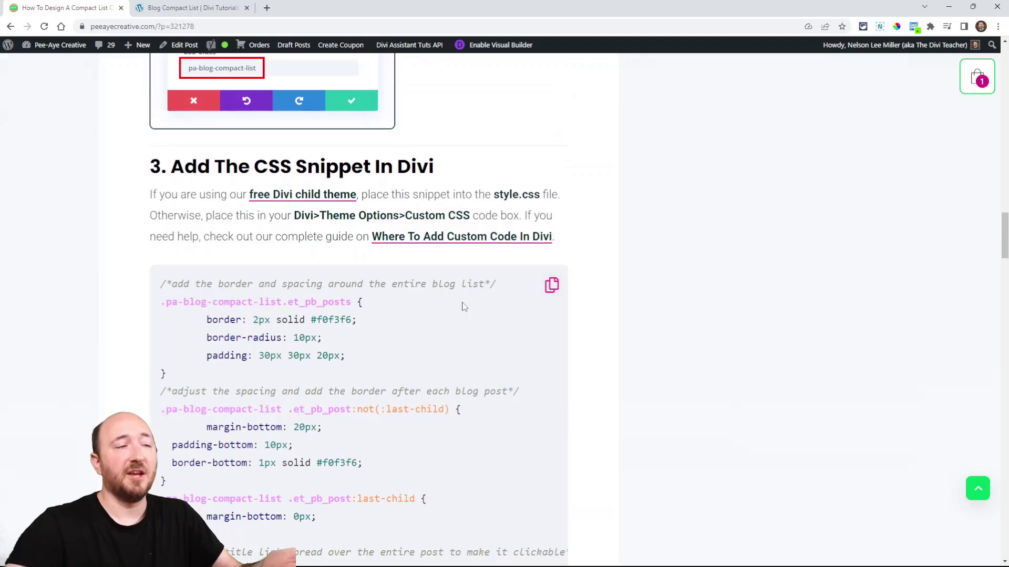
scroll(464, 306, "down", 9)
scroll(464, 307, "up", 9)
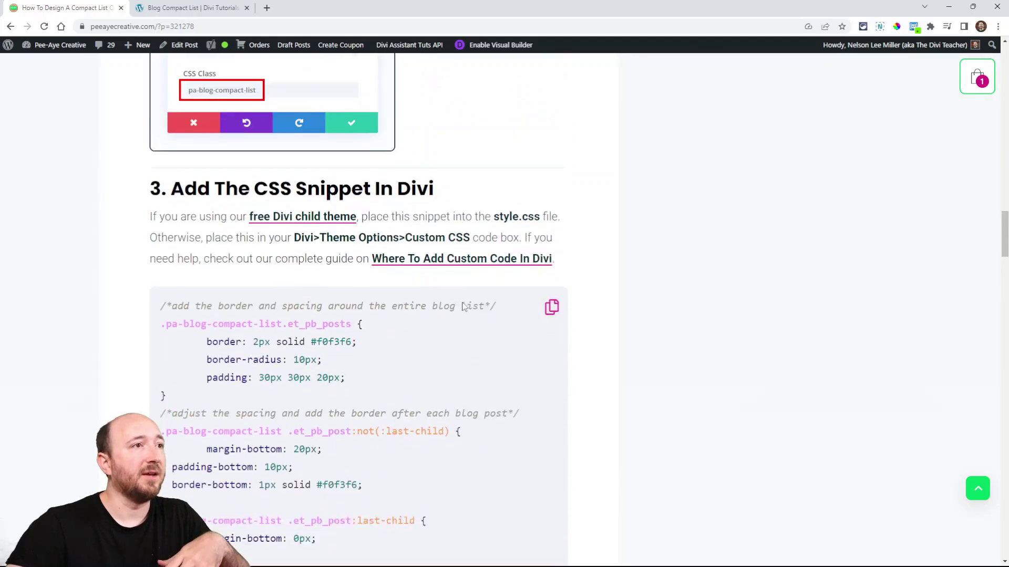
scroll(464, 307, "down", 14)
scroll(464, 307, "up", 5)
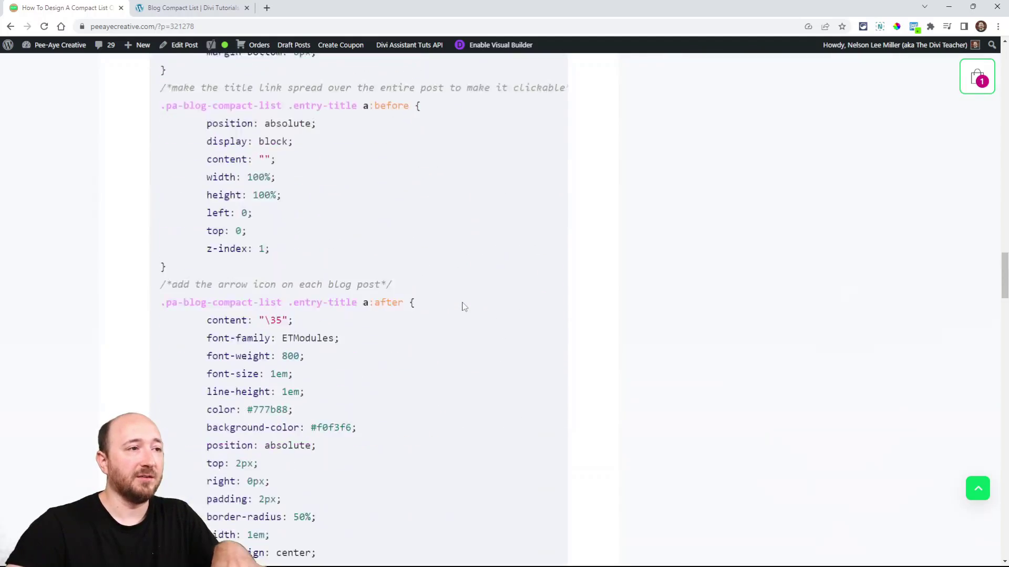
scroll(464, 307, "up", 9)
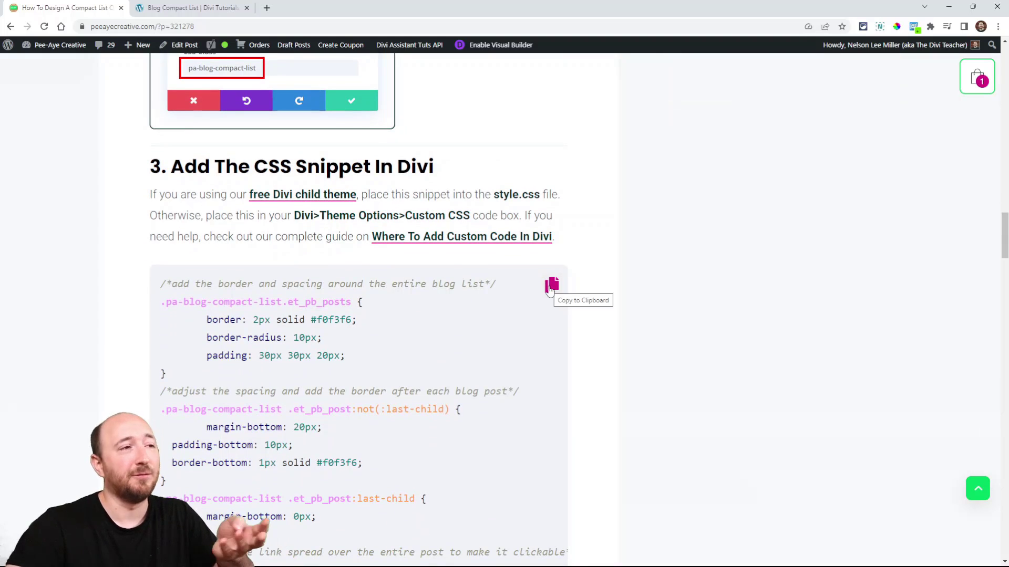
left_click(550, 290)
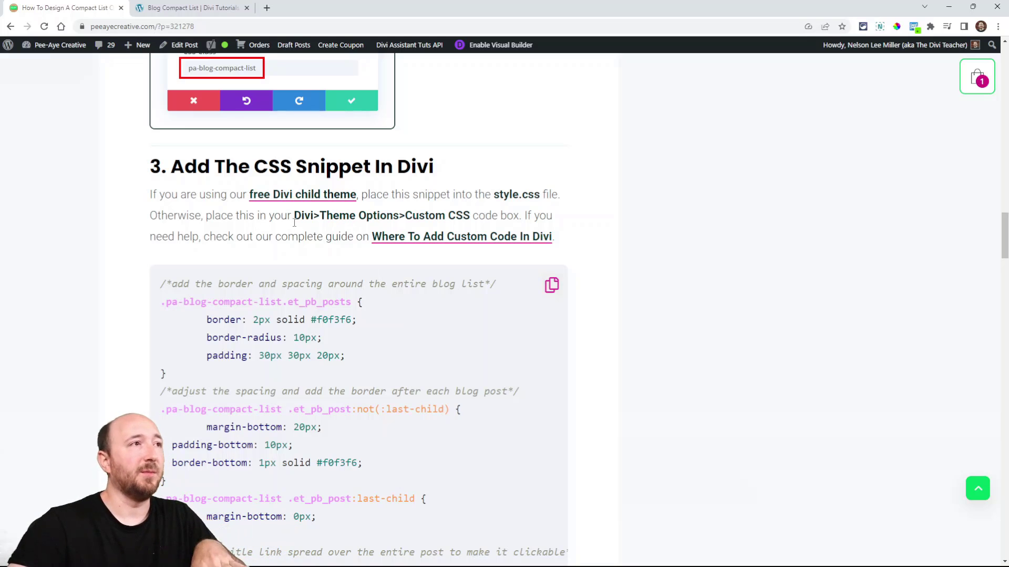
left_click(170, 8)
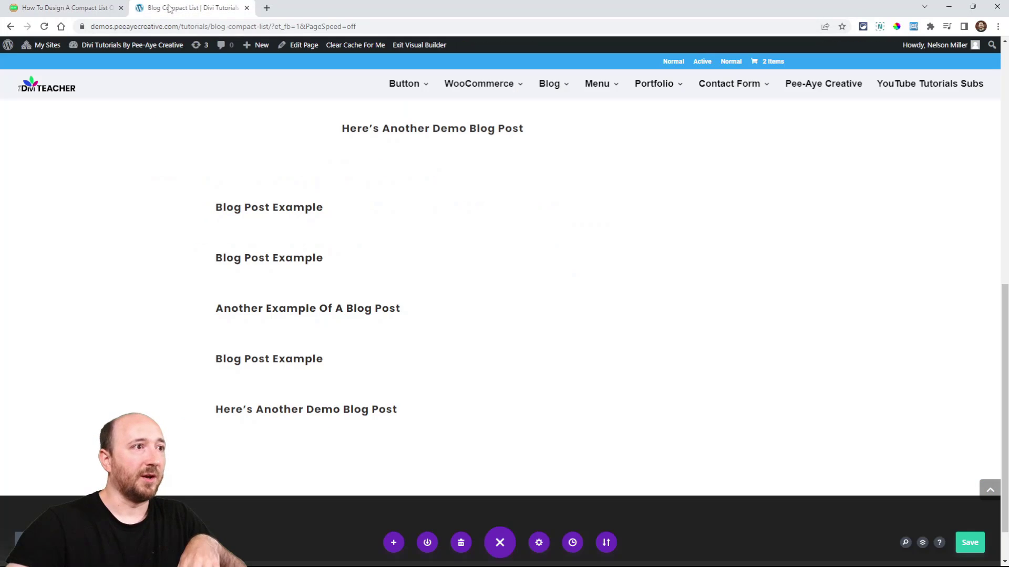
Paste the compact-list CSS into Page Settings > Advanced > Custom CSS.
left_click(538, 542)
left_click(759, 180)
left_click(687, 230)
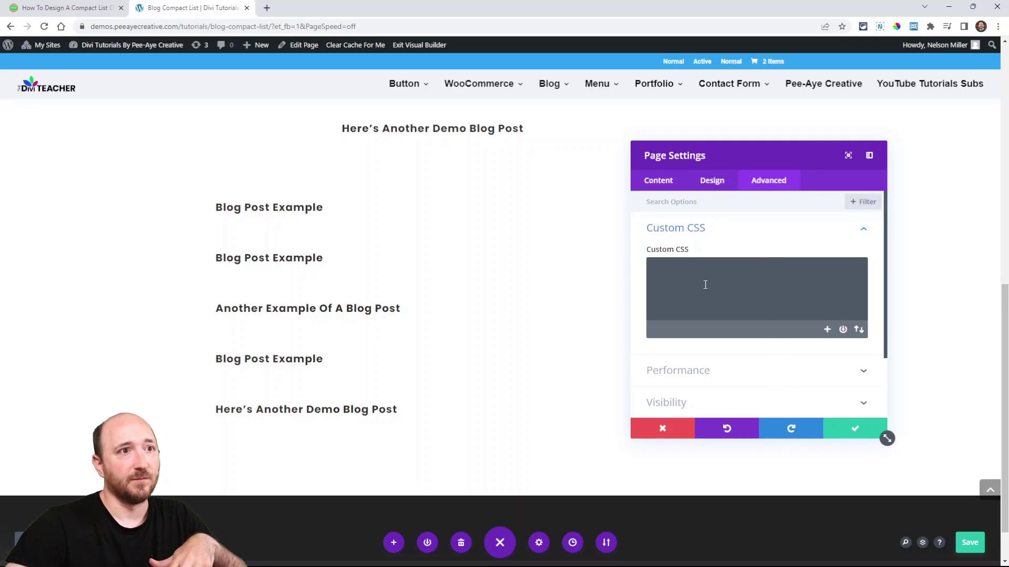
left_click(704, 288)
key("ctrl+v")
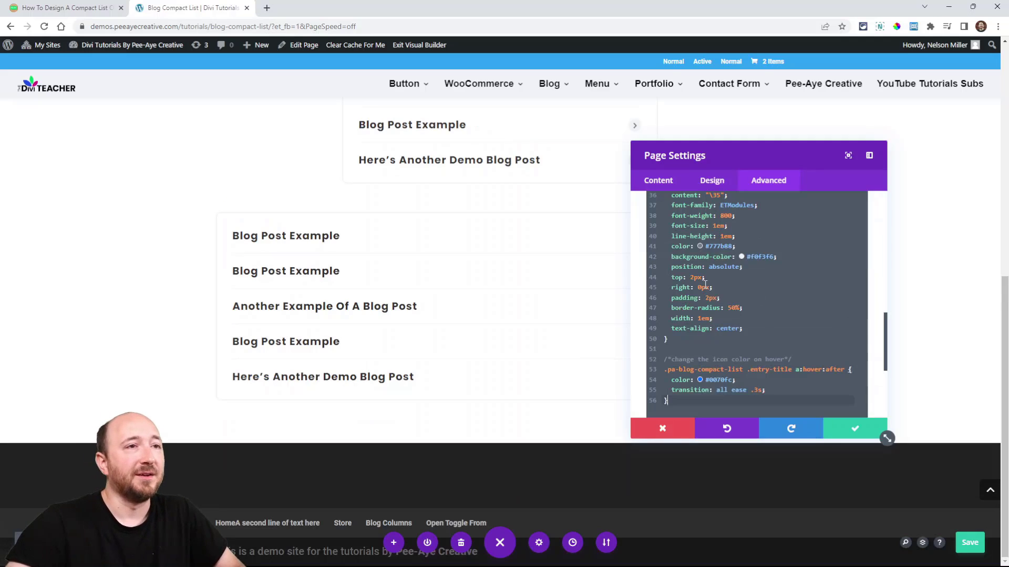
Dock the Page Settings panel as a left sidebar.
left_click_drag(726, 163, 349, 316)
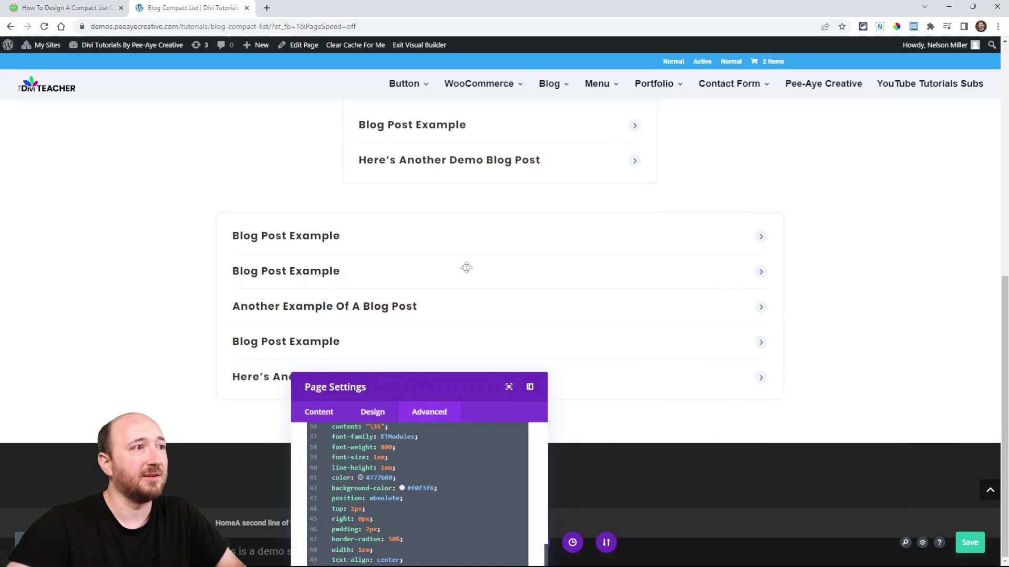
left_click_drag(425, 385, 149, 142)
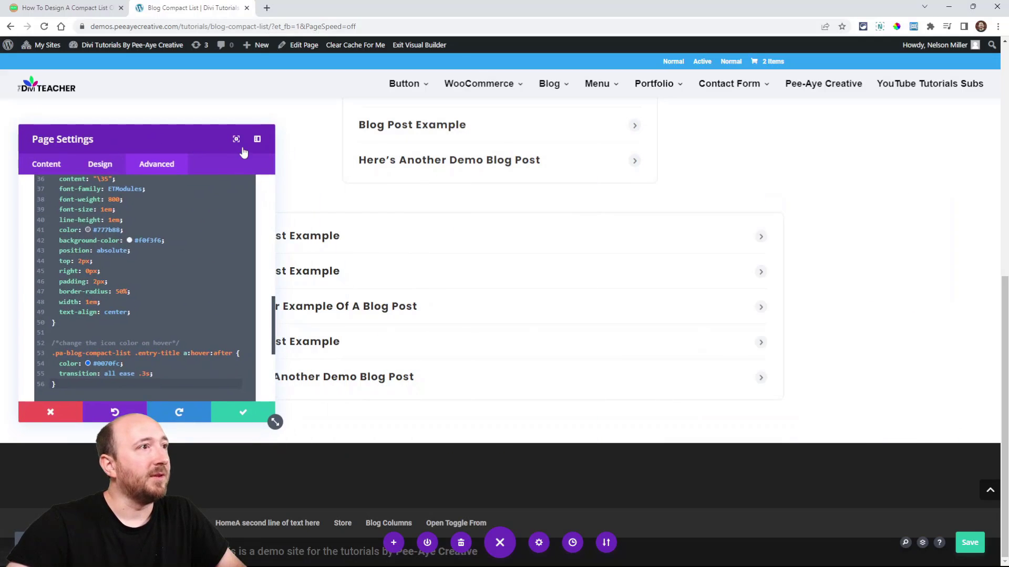
left_click(257, 140)
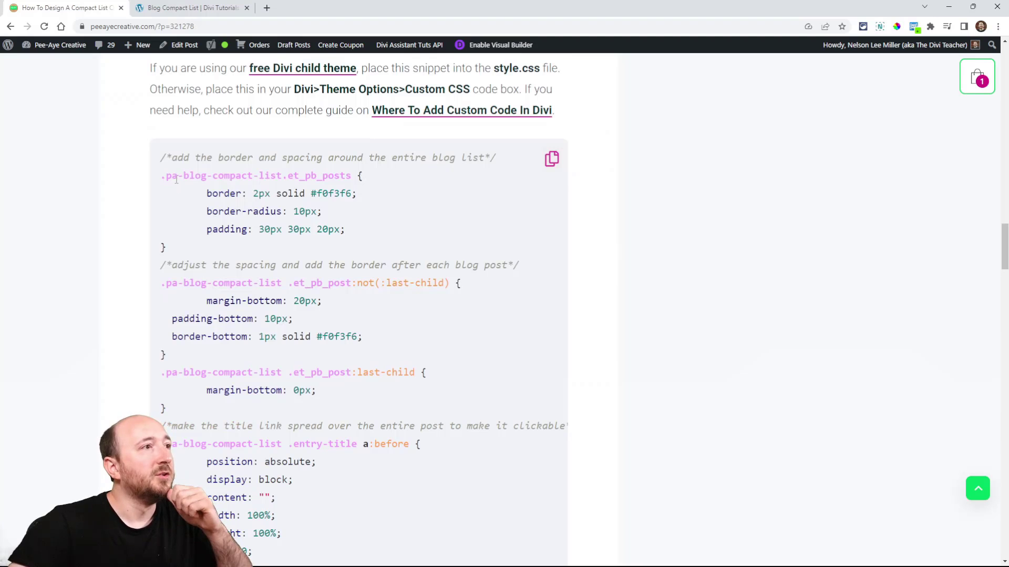
Review the tutorial's border, border-radius and padding CSS lines, then go back to the builder tab.
left_click_drag(163, 155, 496, 154)
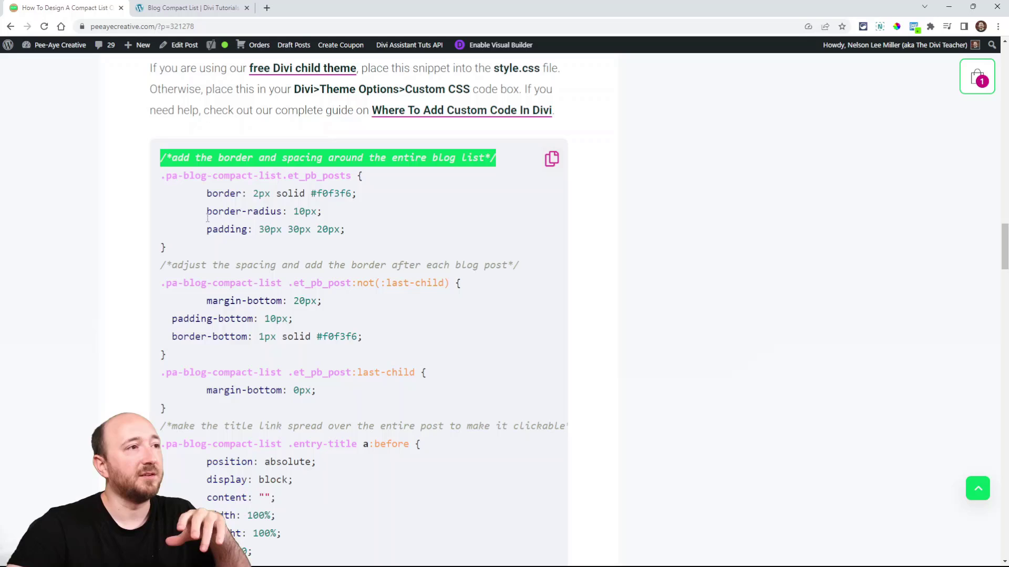
left_click_drag(206, 193, 356, 195)
left_click_drag(206, 211, 330, 215)
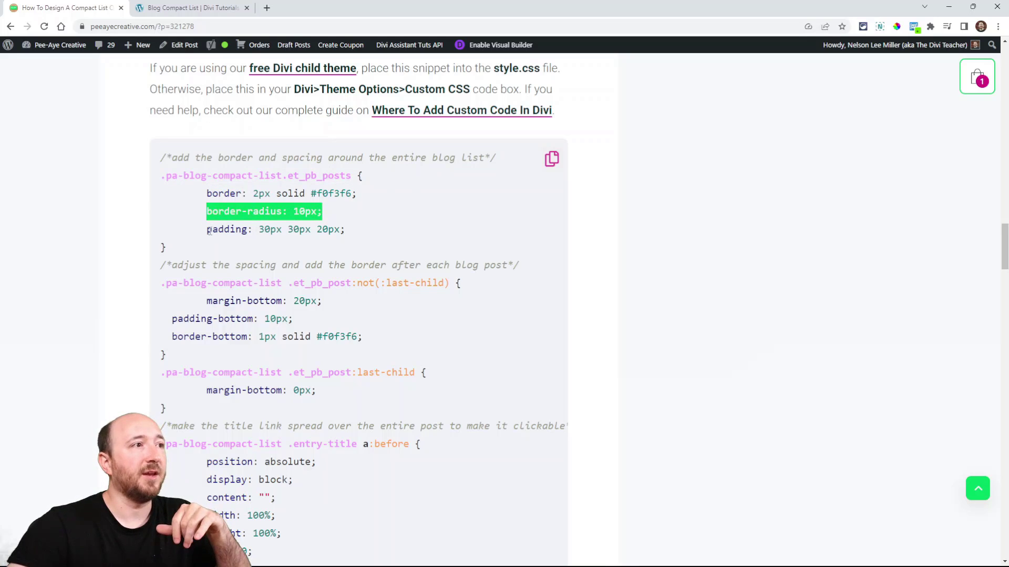
left_click_drag(206, 229, 344, 231)
left_click(197, 8)
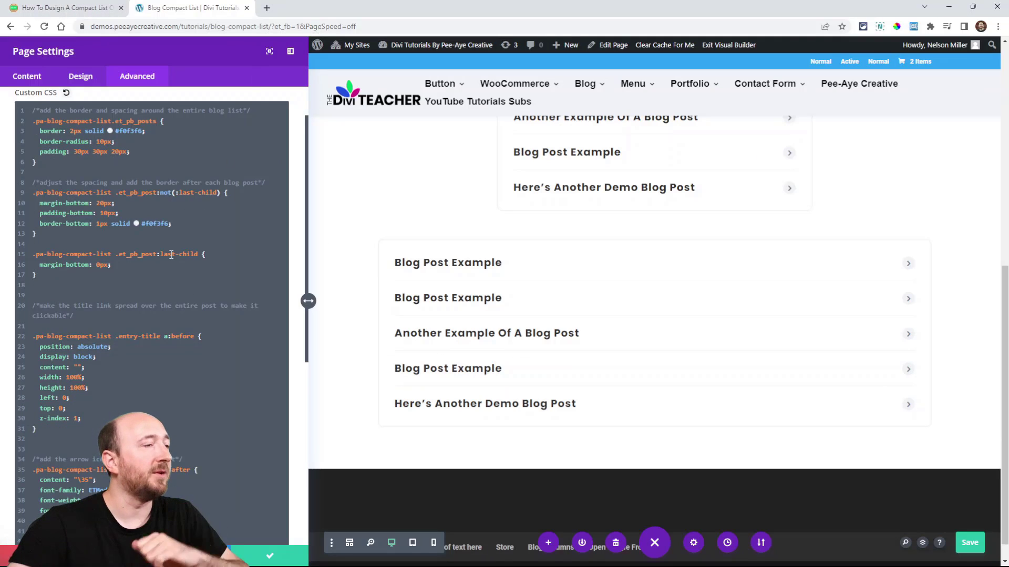
scroll(170, 255, "down", 2)
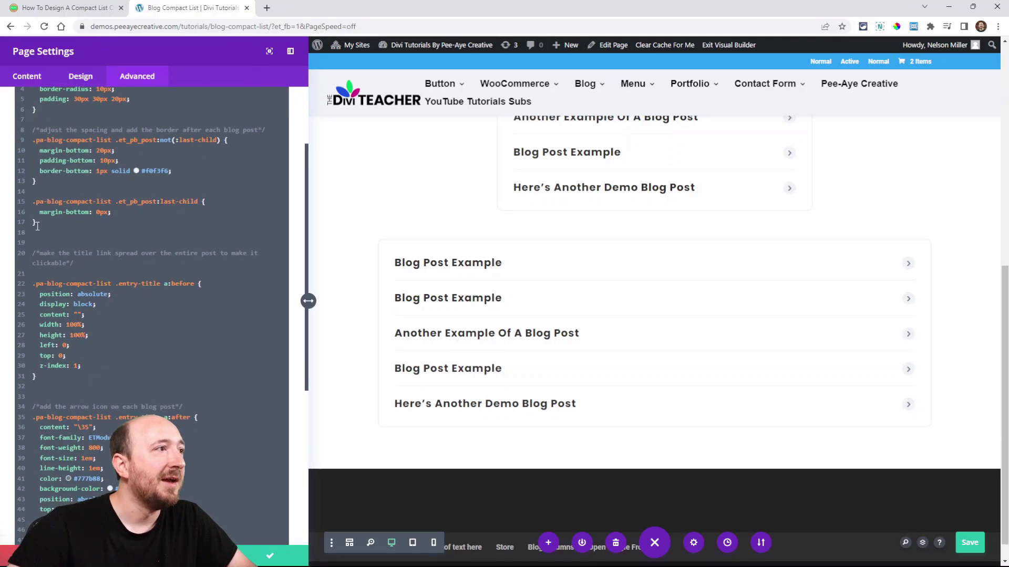
left_click_drag(62, 226, 13, 130)
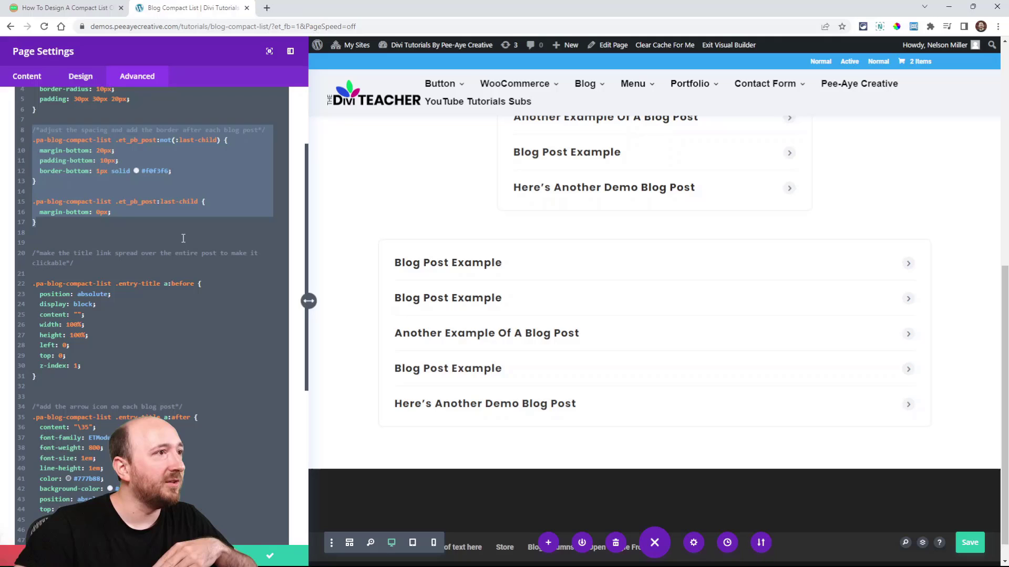
left_click(239, 243)
left_click_drag(160, 140, 216, 140)
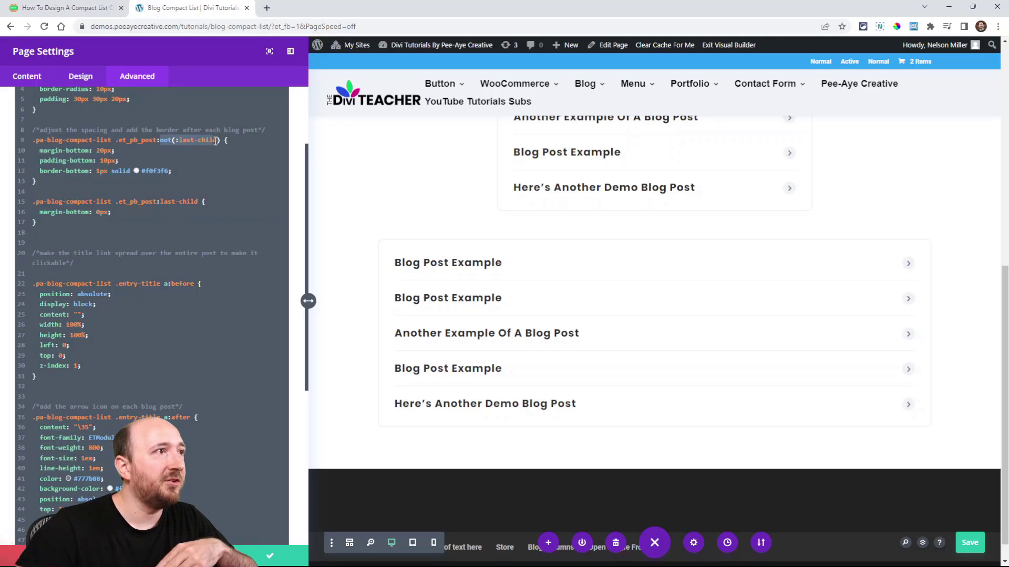
left_click_drag(160, 200, 200, 200)
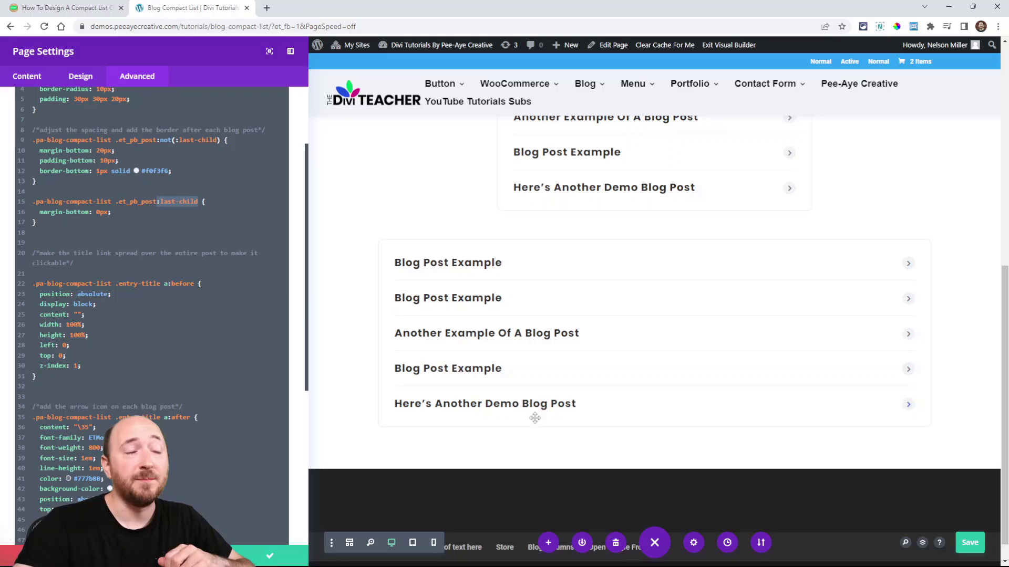
scroll(133, 287, "down", 3)
In the page Custom CSS, highlight the a:before rule that makes whole rows clickable and the word 'after' in the arrow rule.
scroll(135, 261, "down", 1)
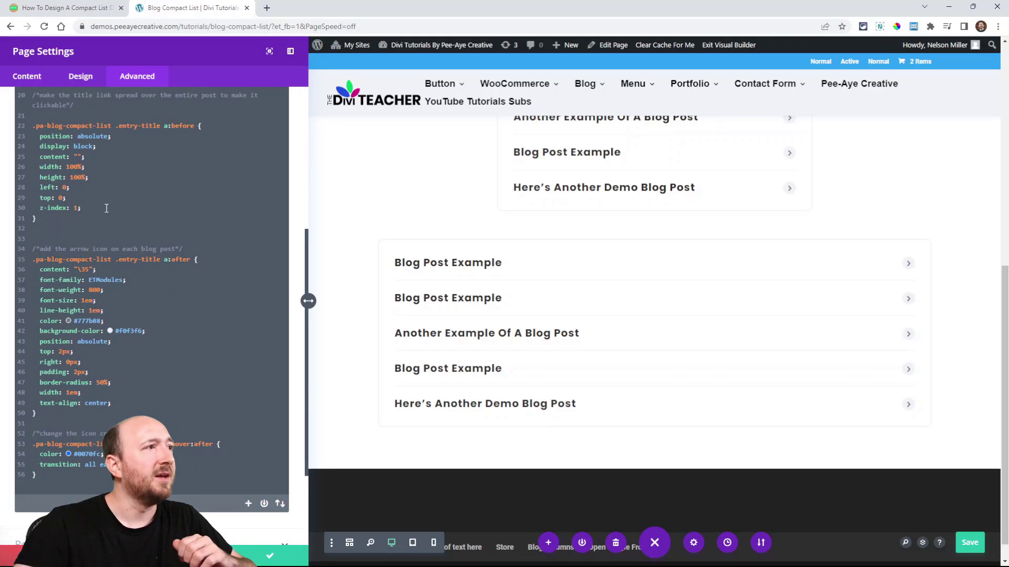
left_click_drag(57, 225, 18, 120)
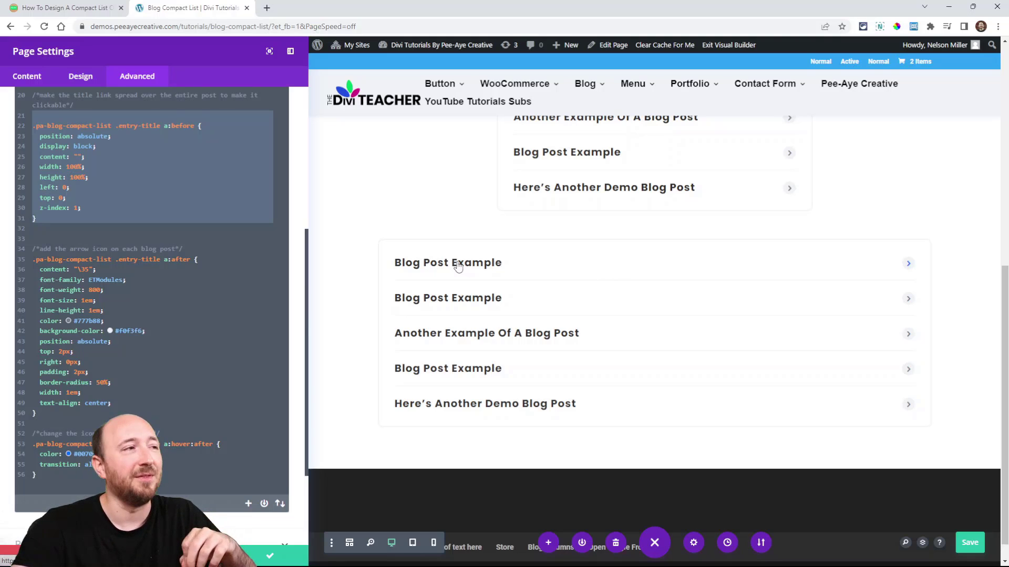
scroll(152, 252, "down", 3)
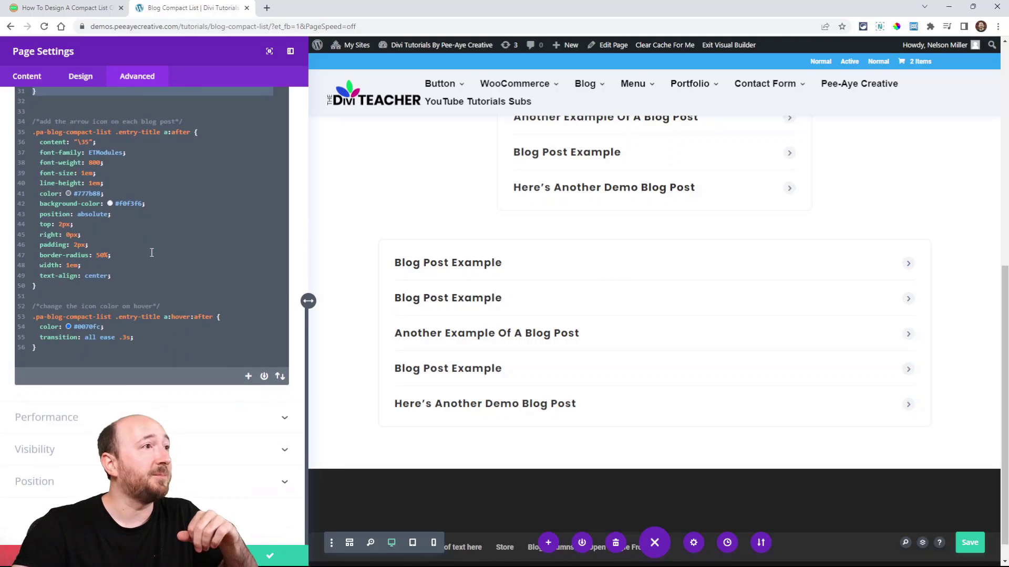
double_click(180, 132)
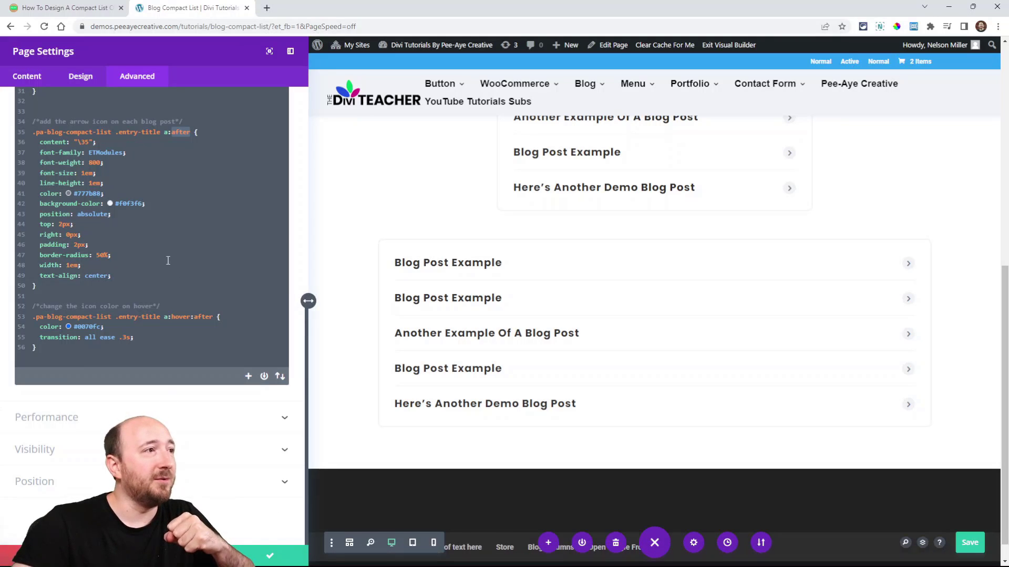
scroll(124, 192, "up", 8)
scroll(124, 193, "down", 6)
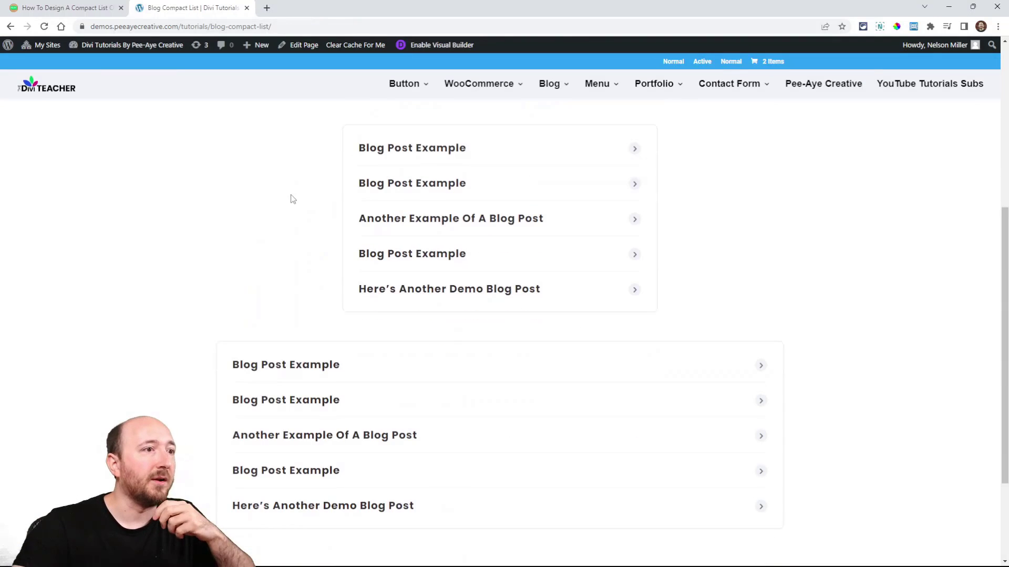
Check the blue hover colour on the live compact blog list titles.
scroll(597, 221, "up", 2)
scroll(294, 259, "down", 4)
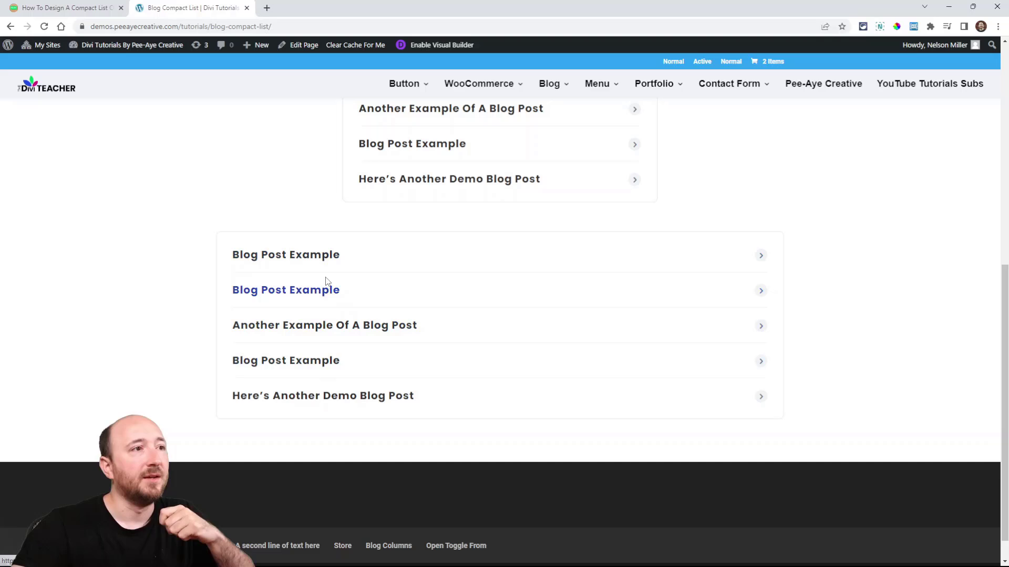
scroll(303, 332, "up", 4)
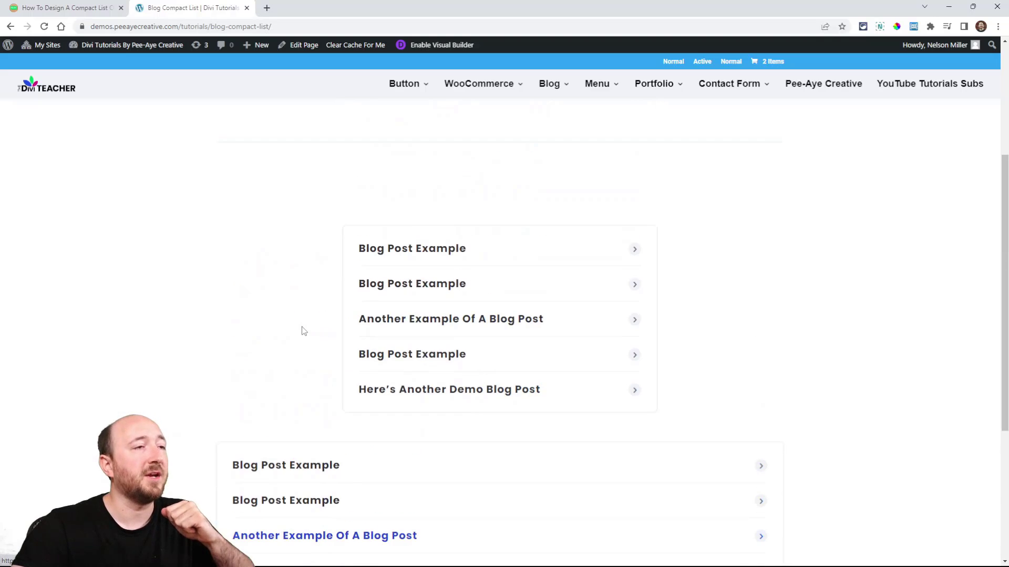
scroll(303, 331, "down", 4)
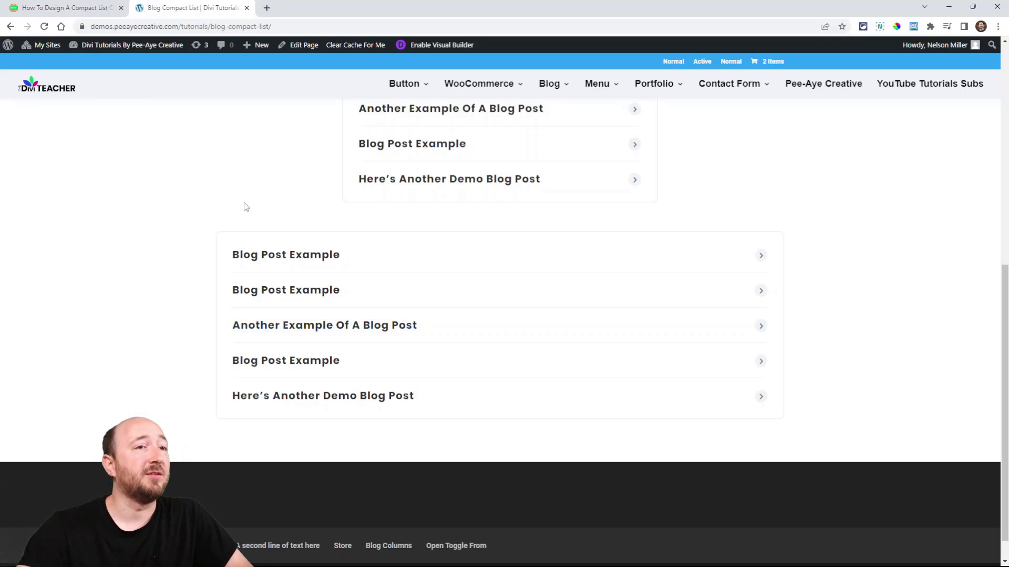
On the Pee-Aye Creative tutorial, highlight the Code Explanation and return to the hover-color CSS rule.
left_click(63, 8)
scroll(386, 300, "down", 10)
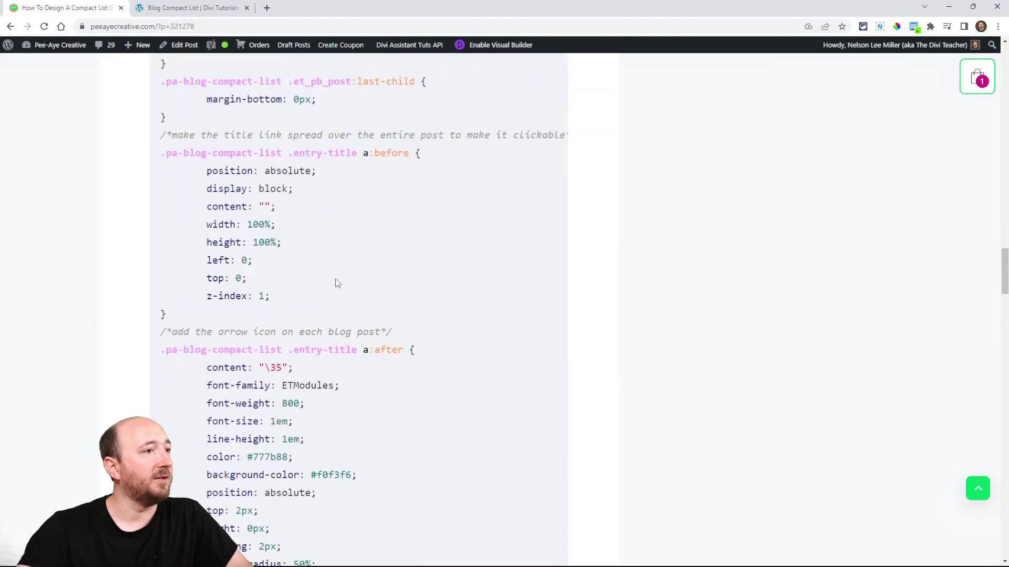
scroll(387, 300, "down", 2)
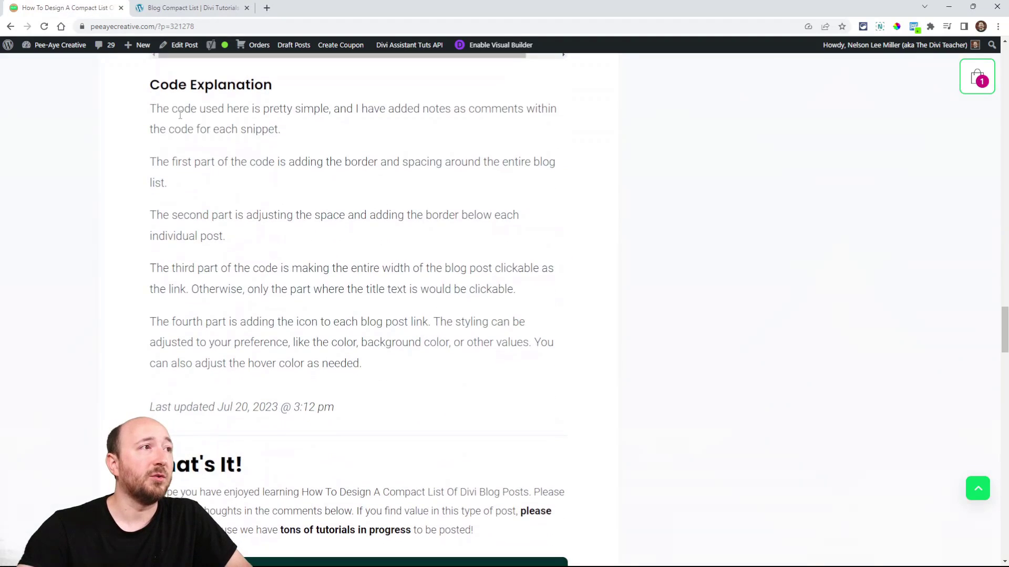
left_click_drag(152, 108, 398, 364)
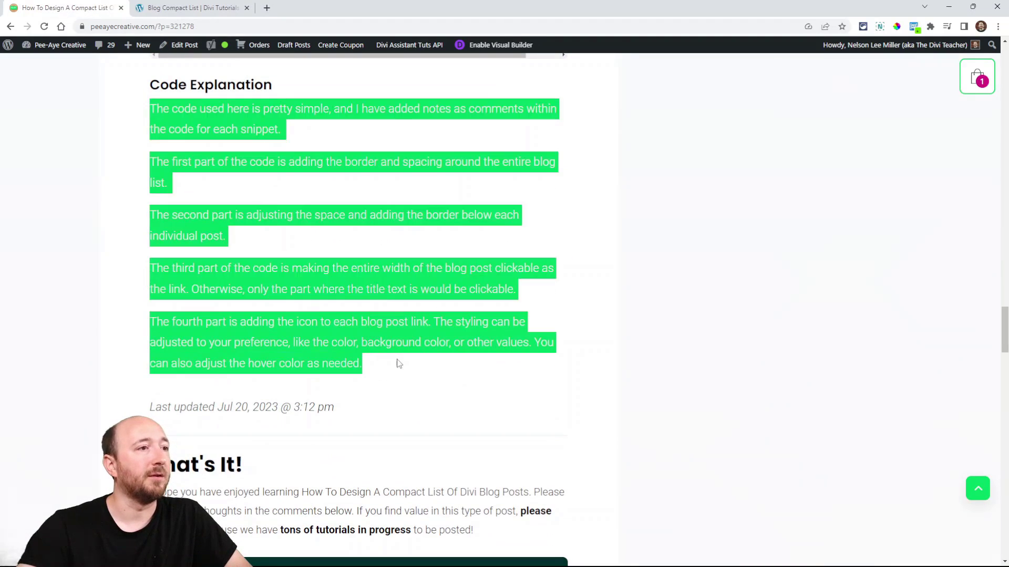
left_click(336, 322)
scroll(342, 254, "up", 6)
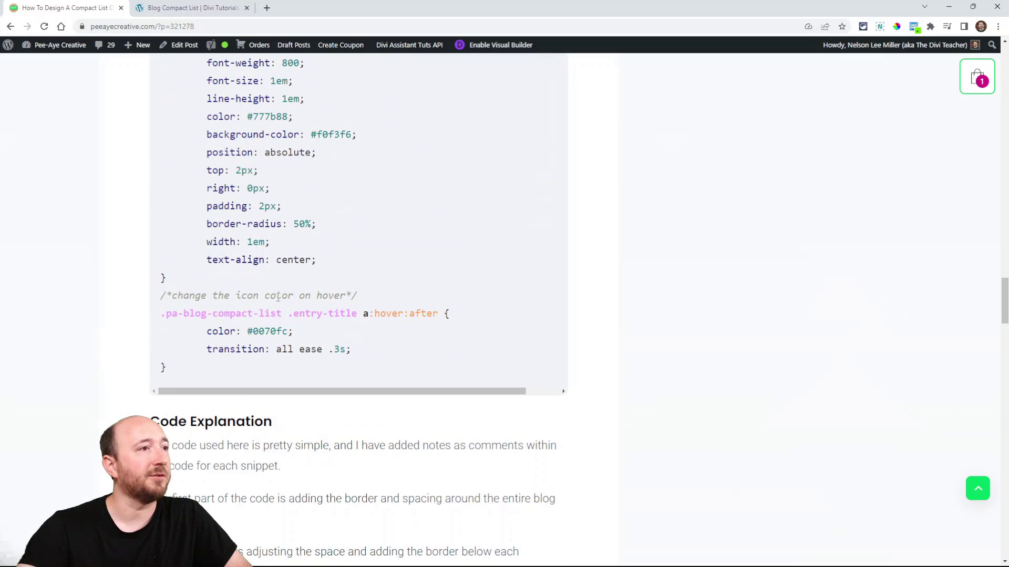